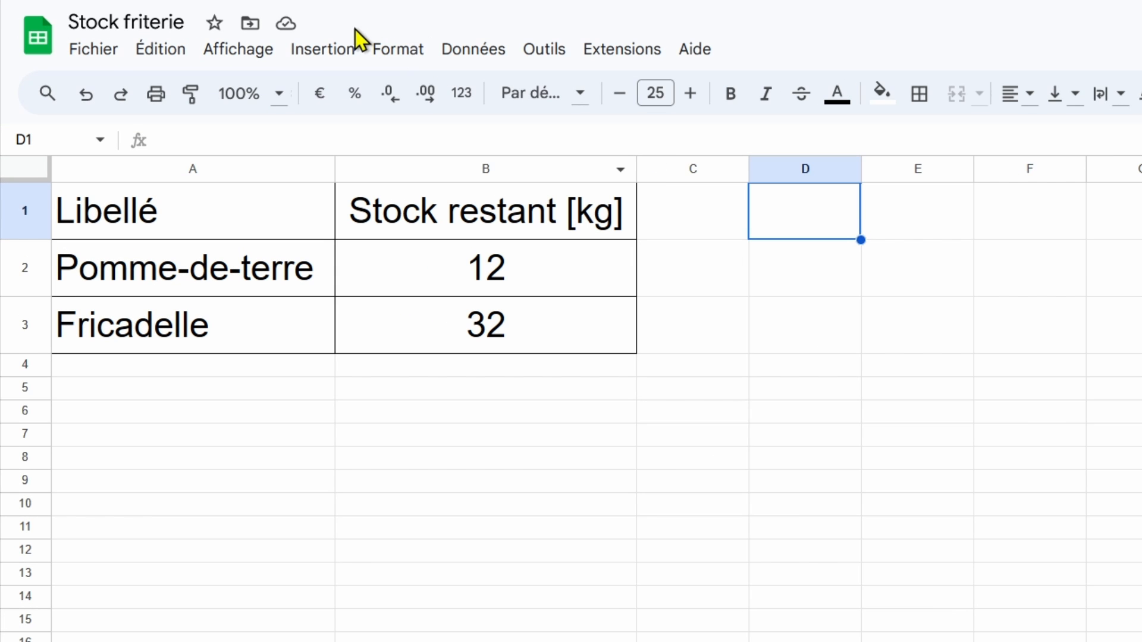
Step: Insert a chart, change its type to a gauge chart, and move it below the stock table
left_click(326, 52)
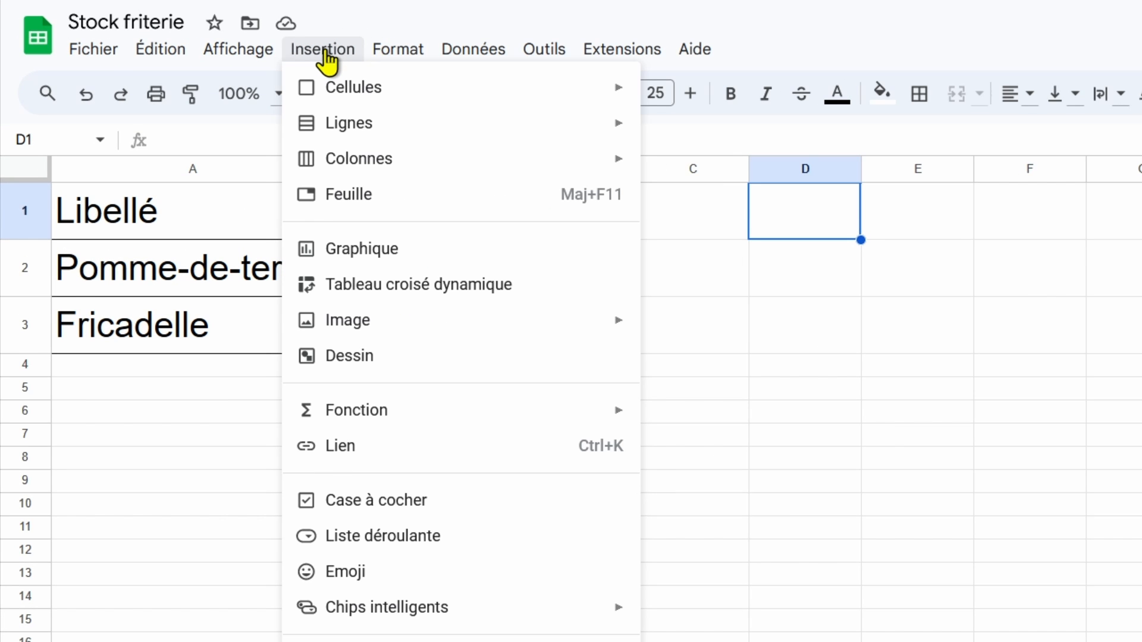
left_click(368, 250)
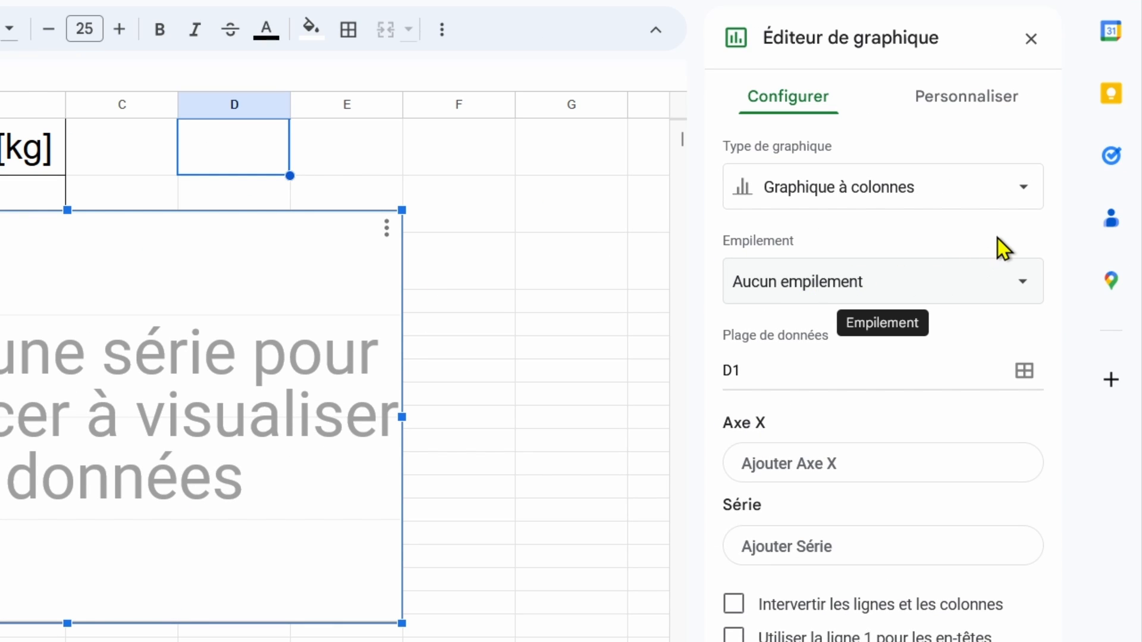
left_click(1024, 188)
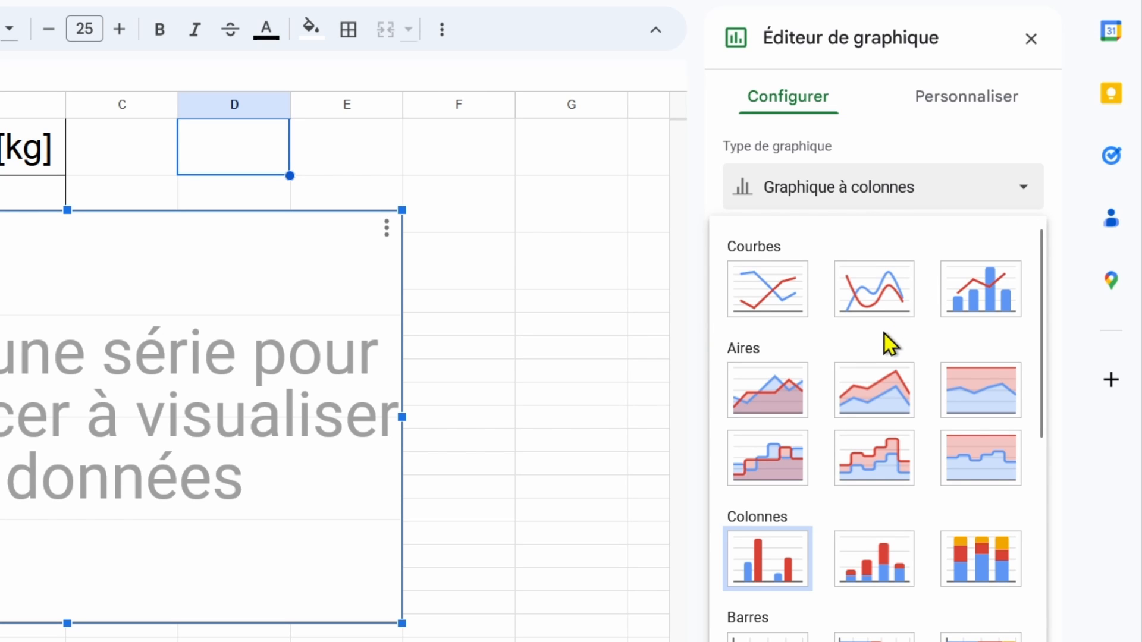
scroll(884, 333, "down", 5)
scroll(885, 344, "down", 3)
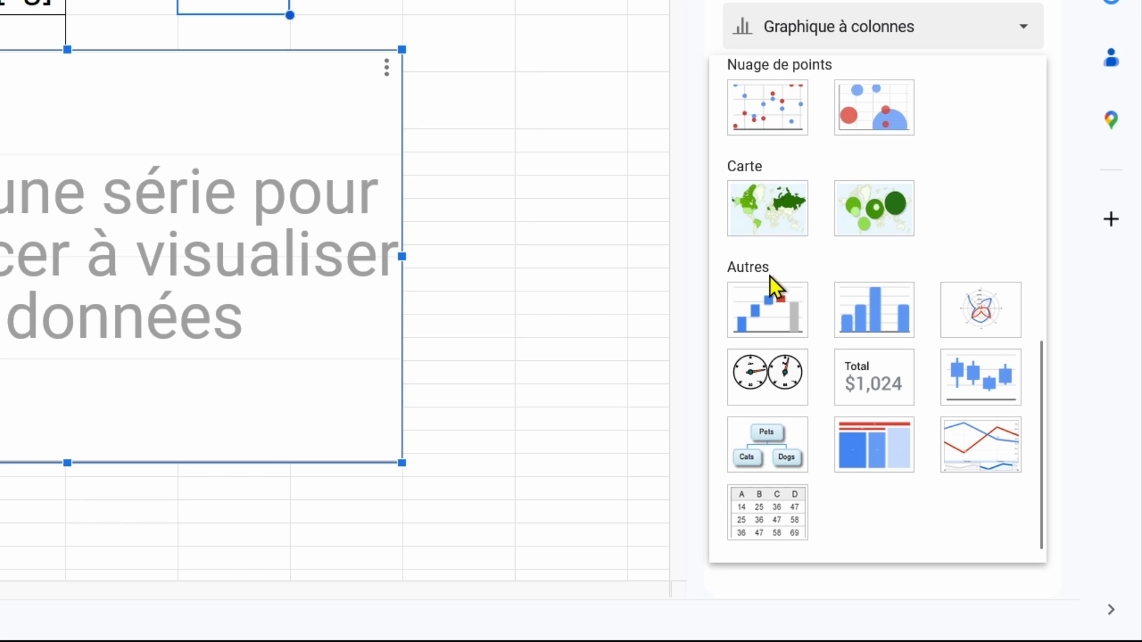
left_click(758, 374)
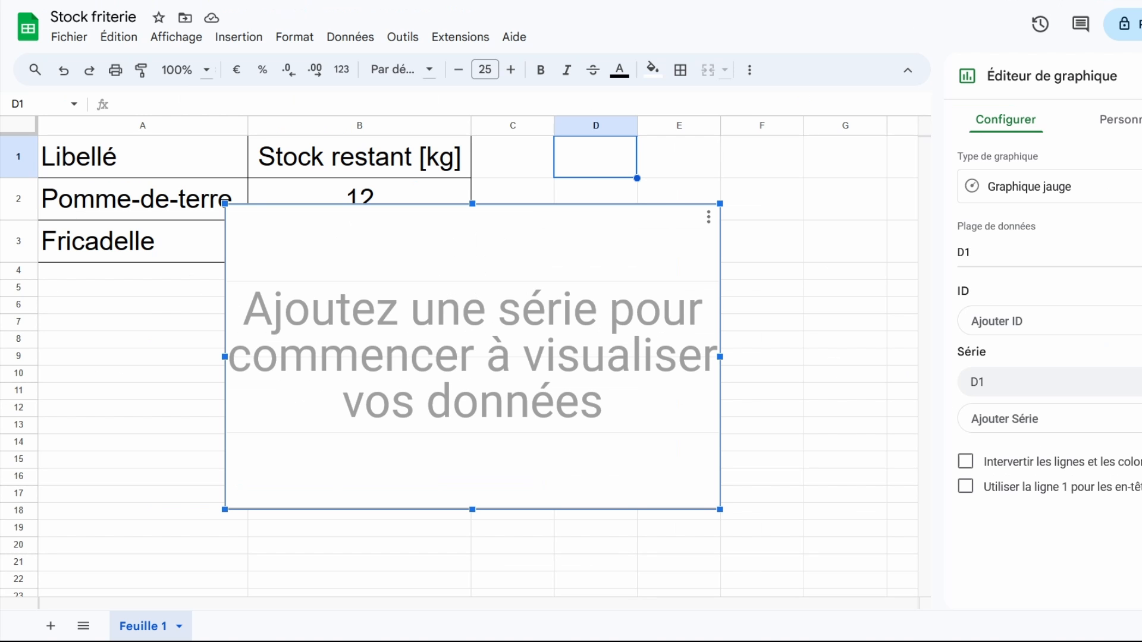
left_click_drag(716, 198, 537, 324)
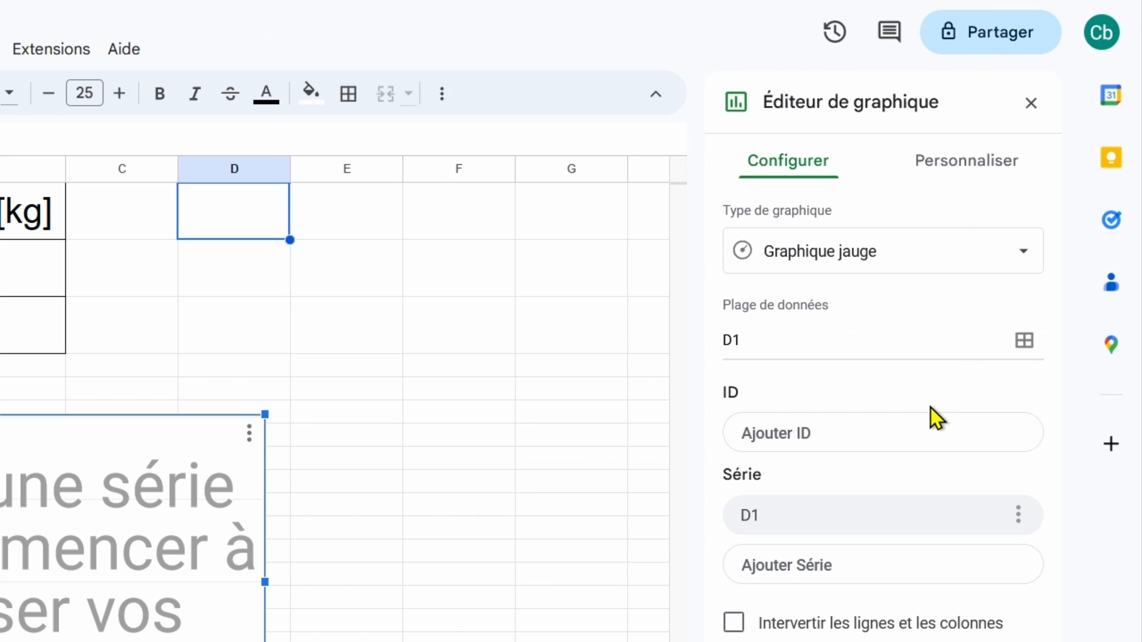
Step: Replace the gauge chart's data range with the remaining-stock values in B2:B3
left_click(1033, 351)
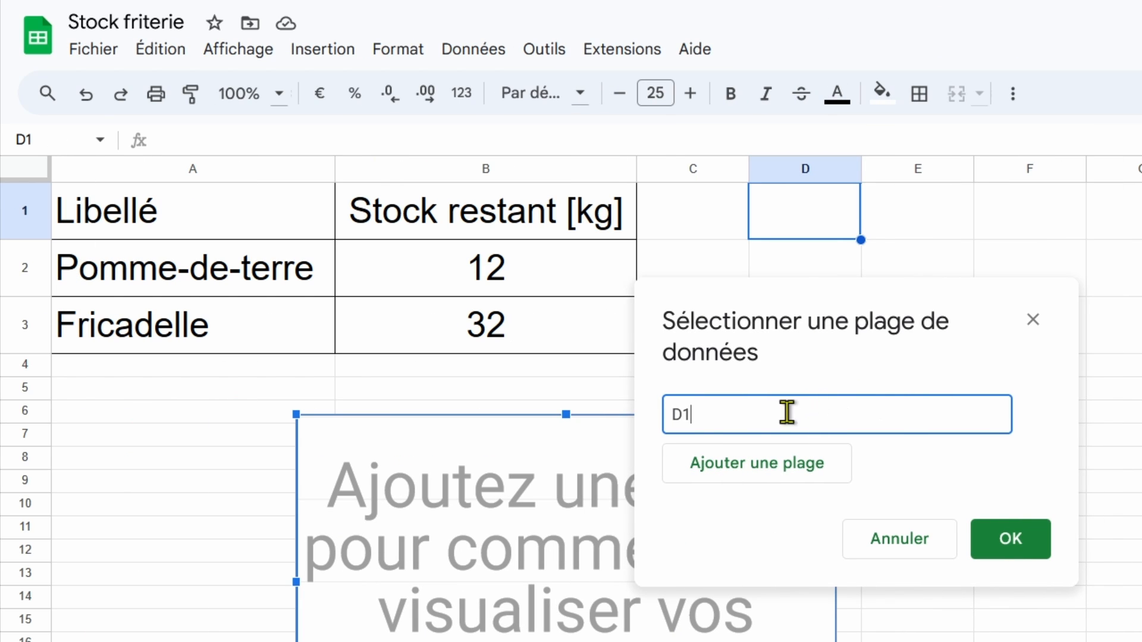
left_click_drag(688, 420, 669, 418)
key("BackSpace")
left_click(530, 261)
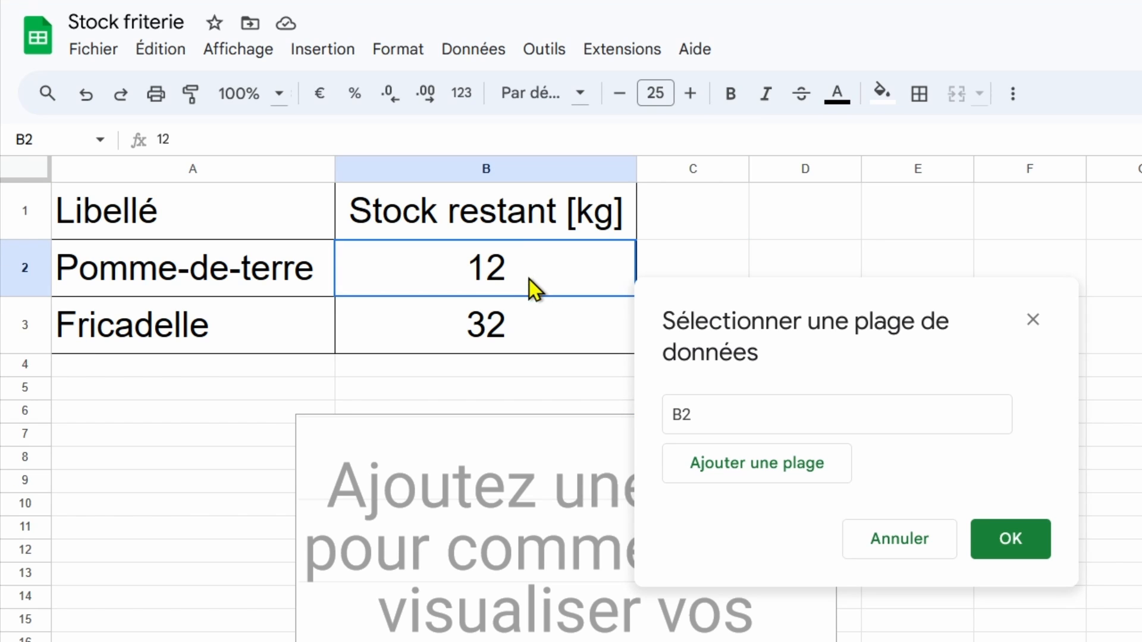
left_click_drag(529, 278, 527, 314)
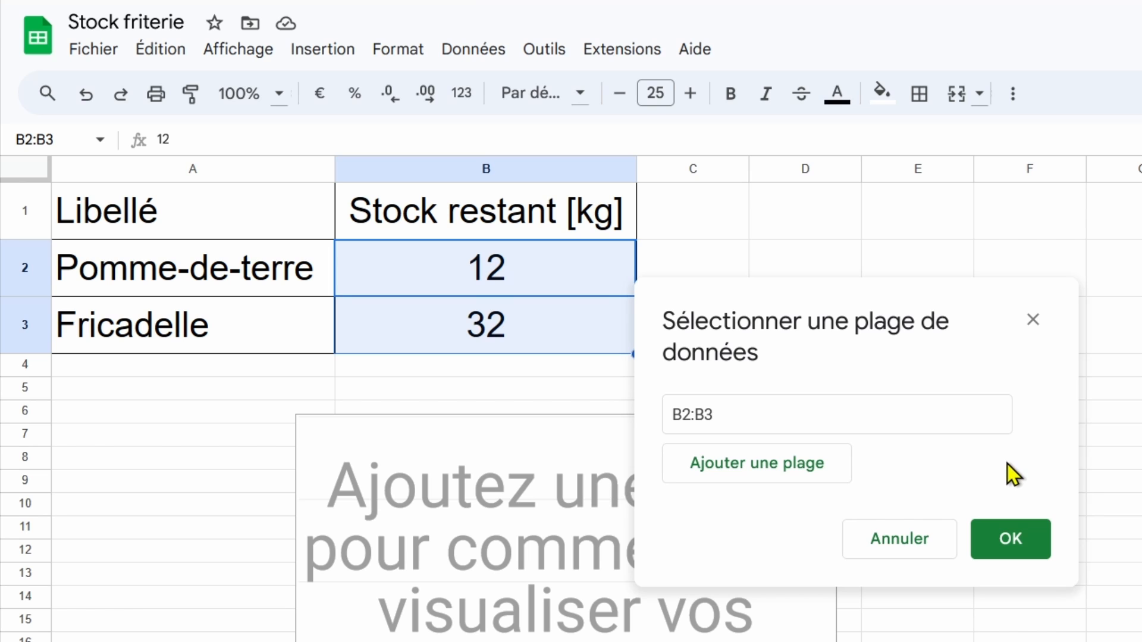
left_click(1011, 539)
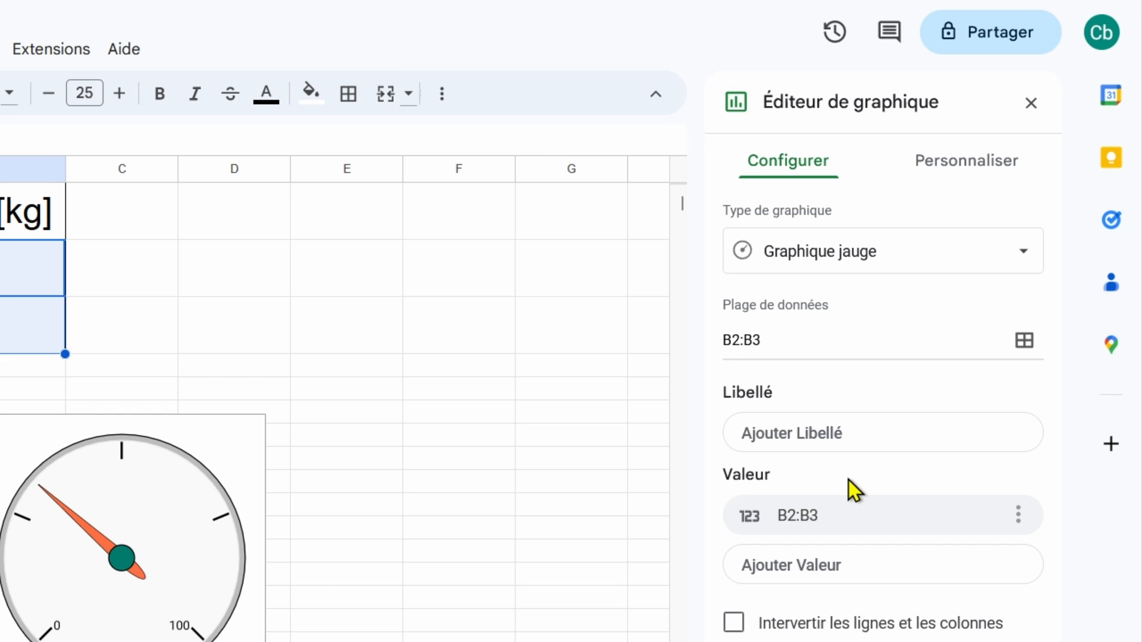
Step: Add the product names in A2:A3 as the label range of the gauge chart
left_click(900, 450)
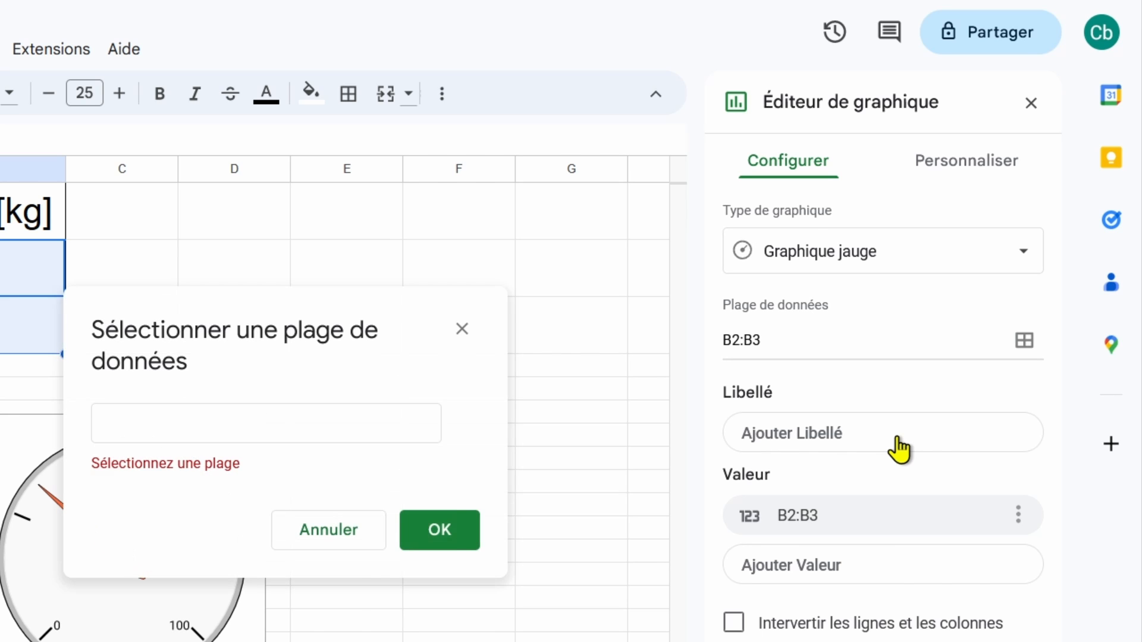
left_click(850, 428)
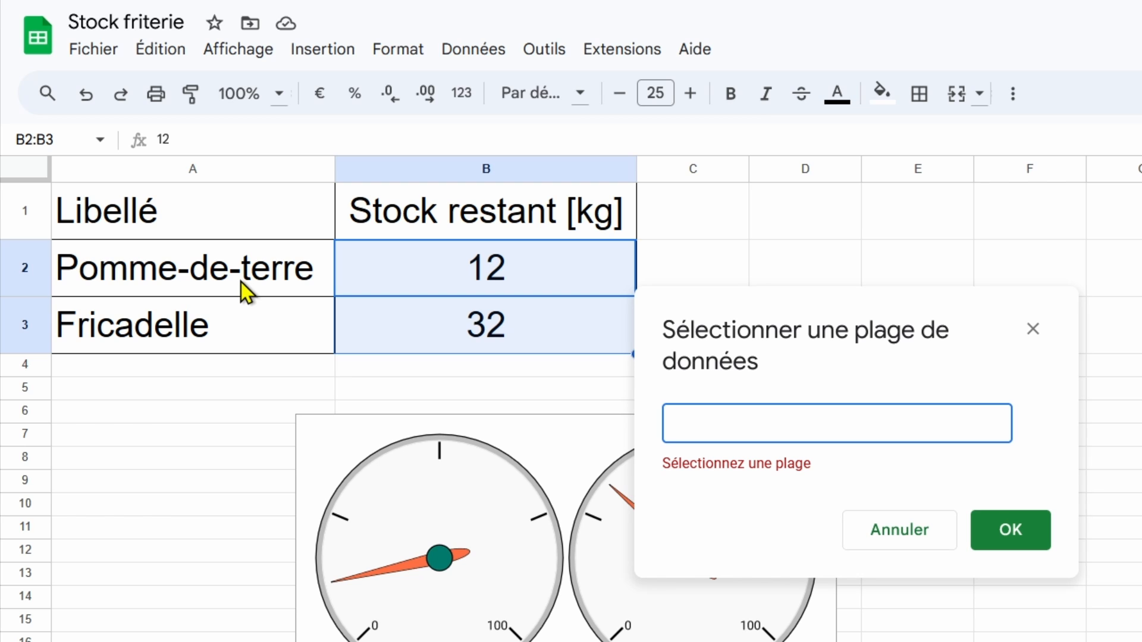
left_click_drag(241, 282, 240, 324)
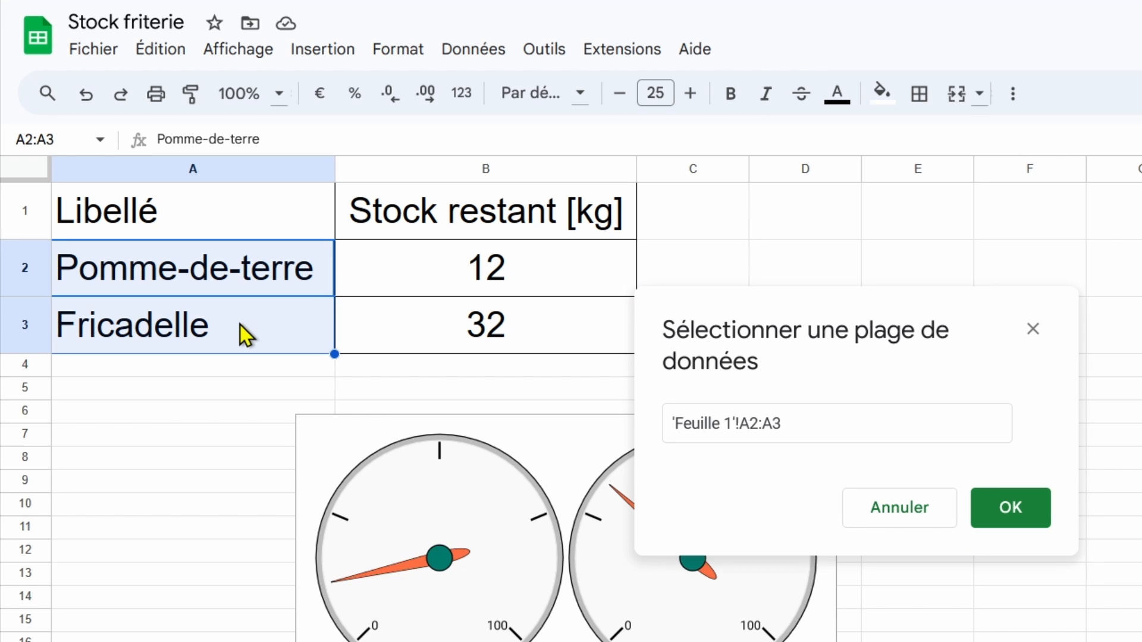
left_click(1039, 510)
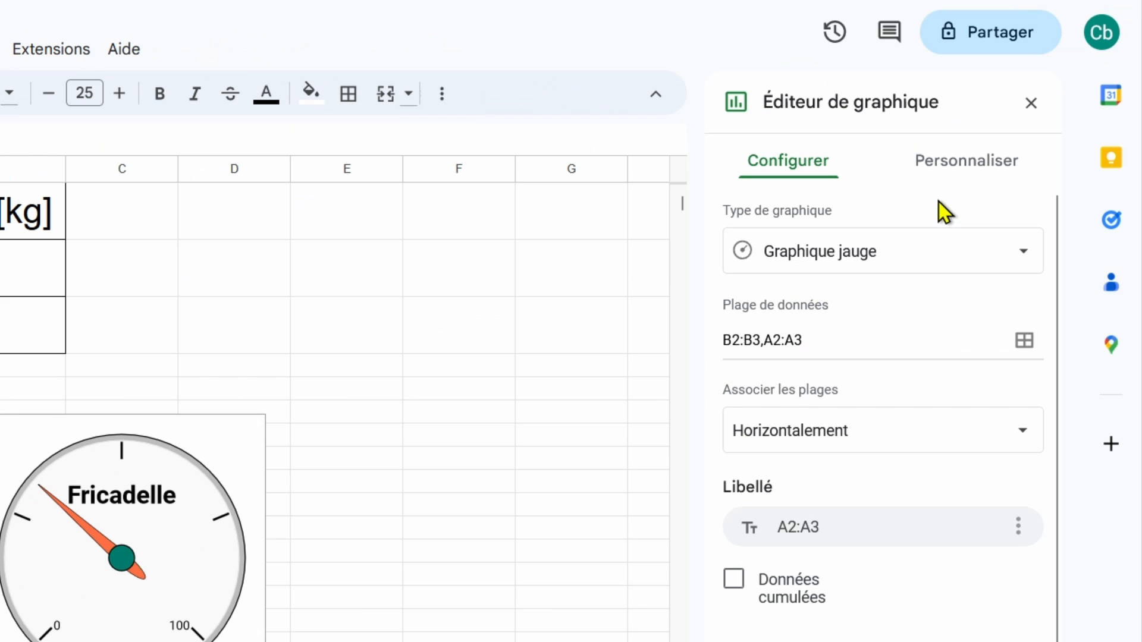
Step: Try a yellow background color on the gauge chart, and set it back to white
left_click(968, 173)
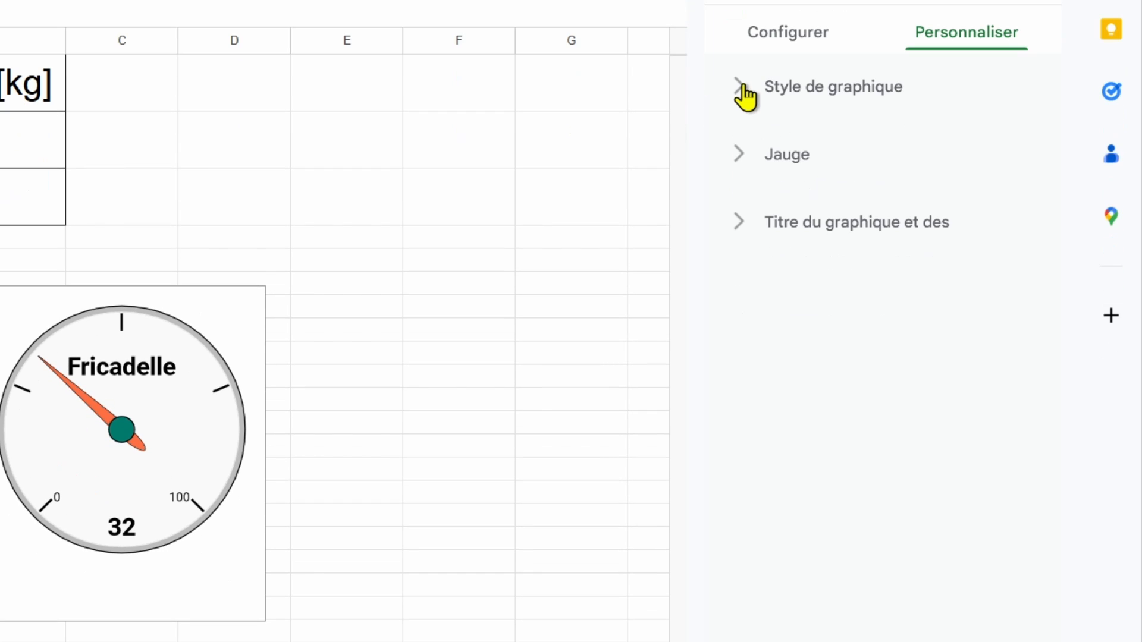
left_click(744, 97)
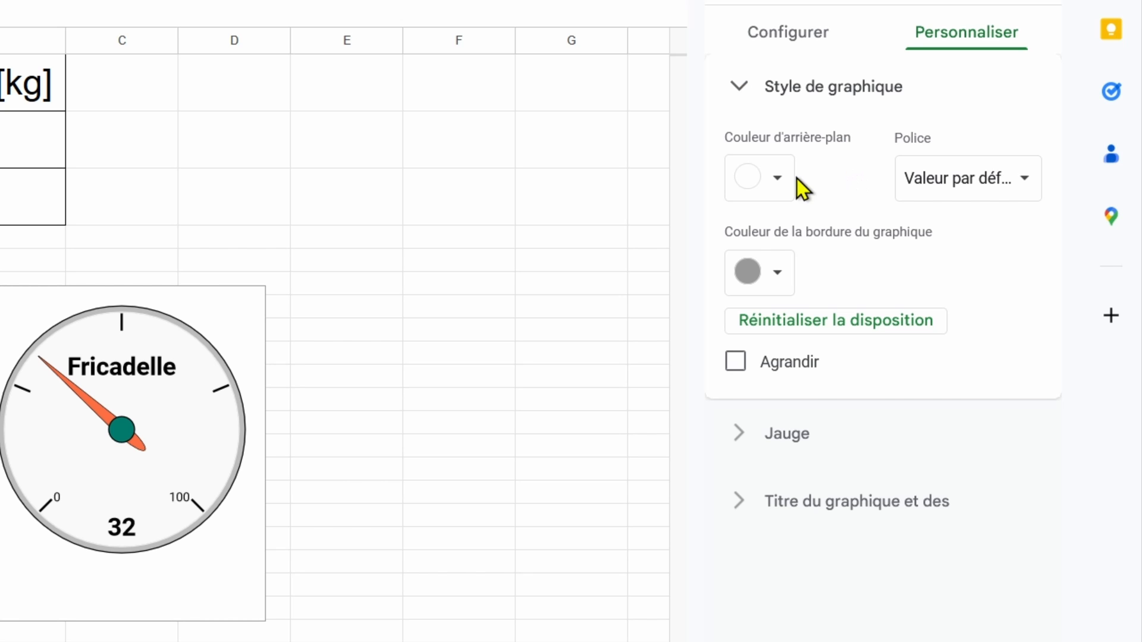
left_click(778, 179)
left_click(823, 290)
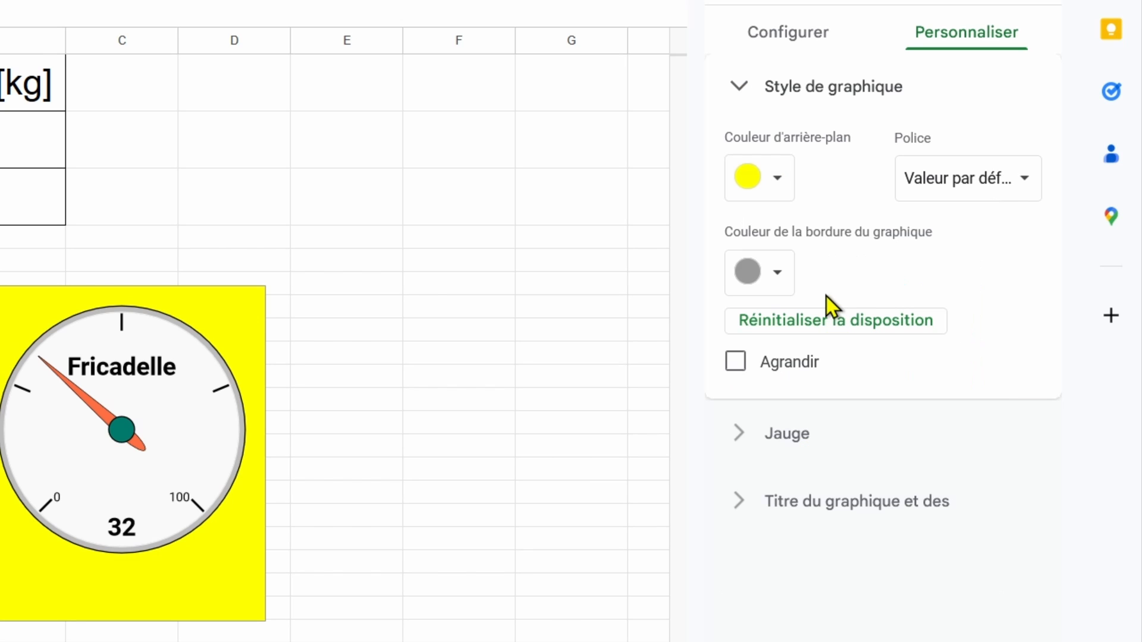
left_click(780, 180)
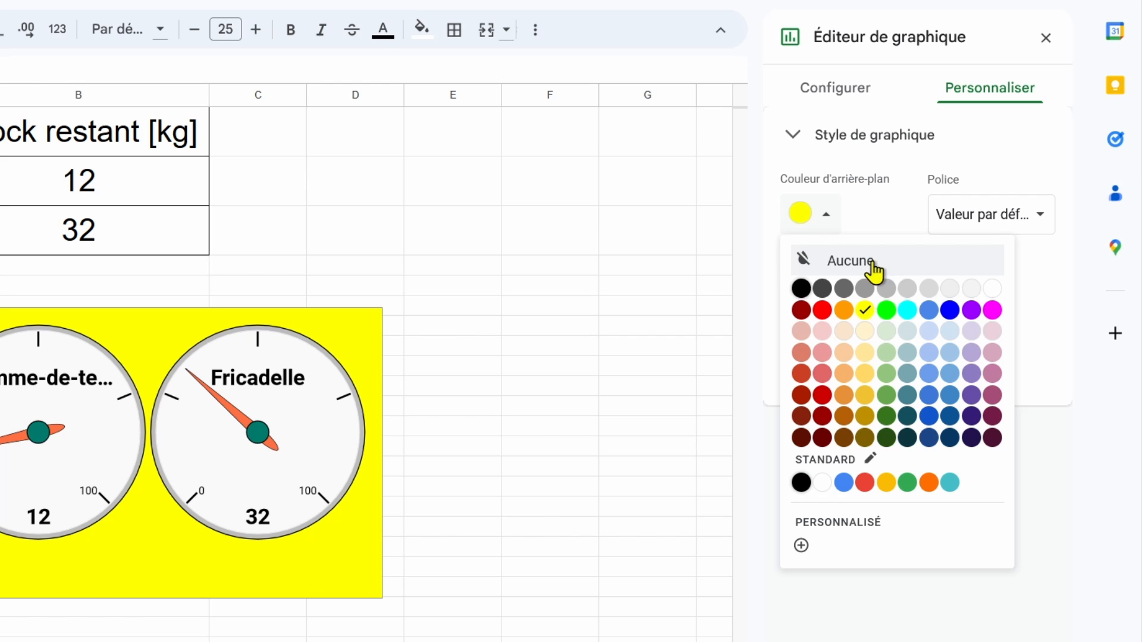
left_click(992, 289)
Step: Try a red border color on the gauge chart, and set it back to gray
left_click(838, 298)
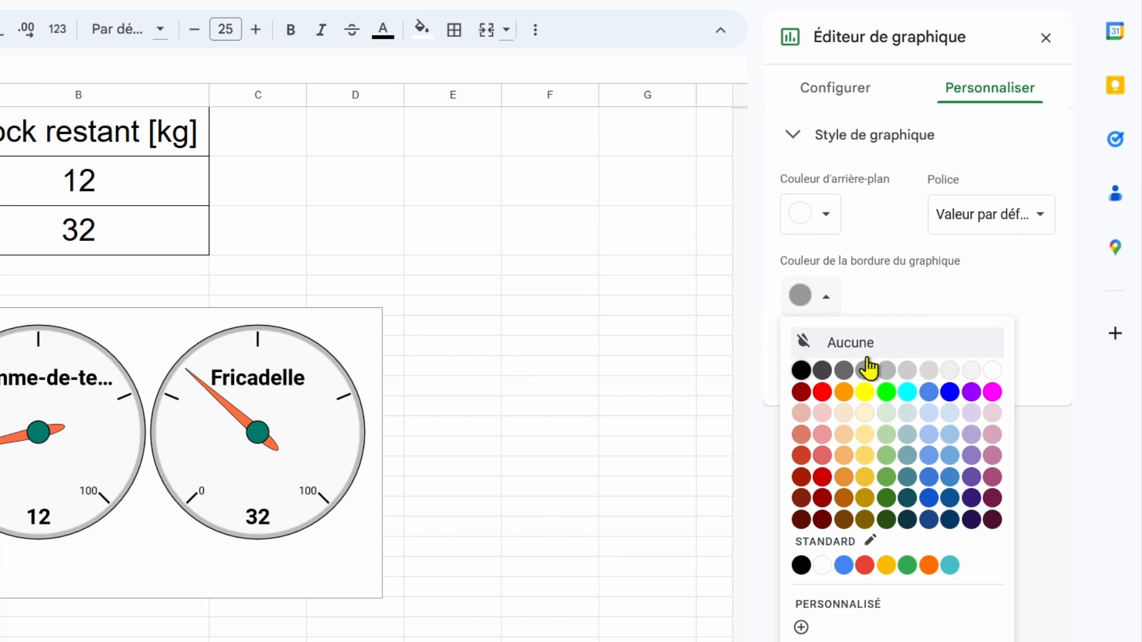
left_click(823, 392)
left_click(825, 302)
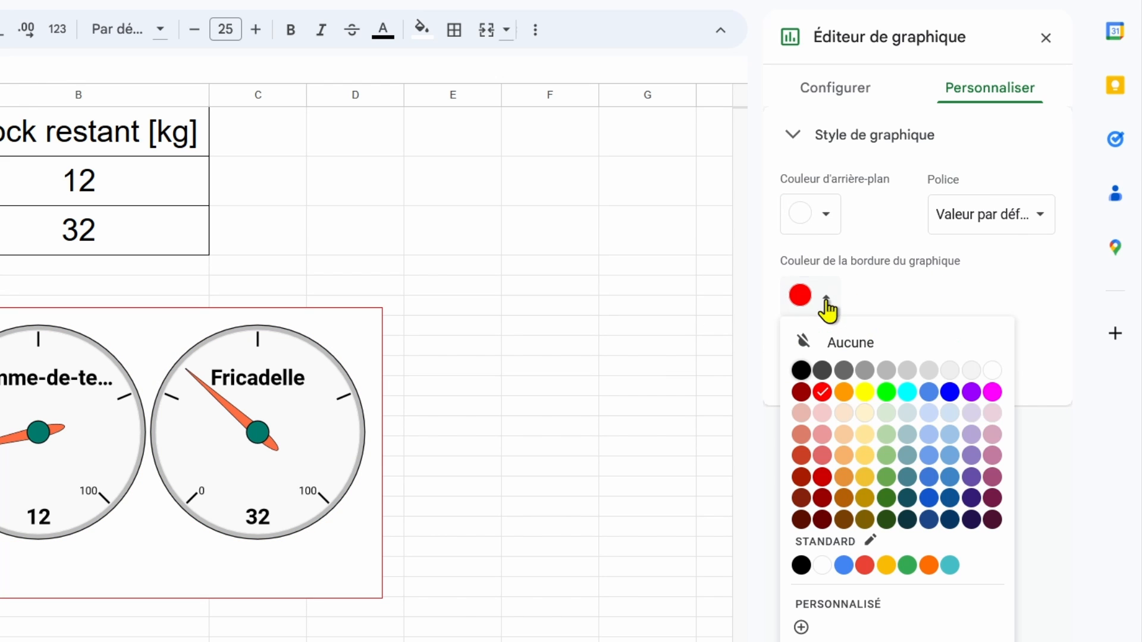
left_click(869, 385)
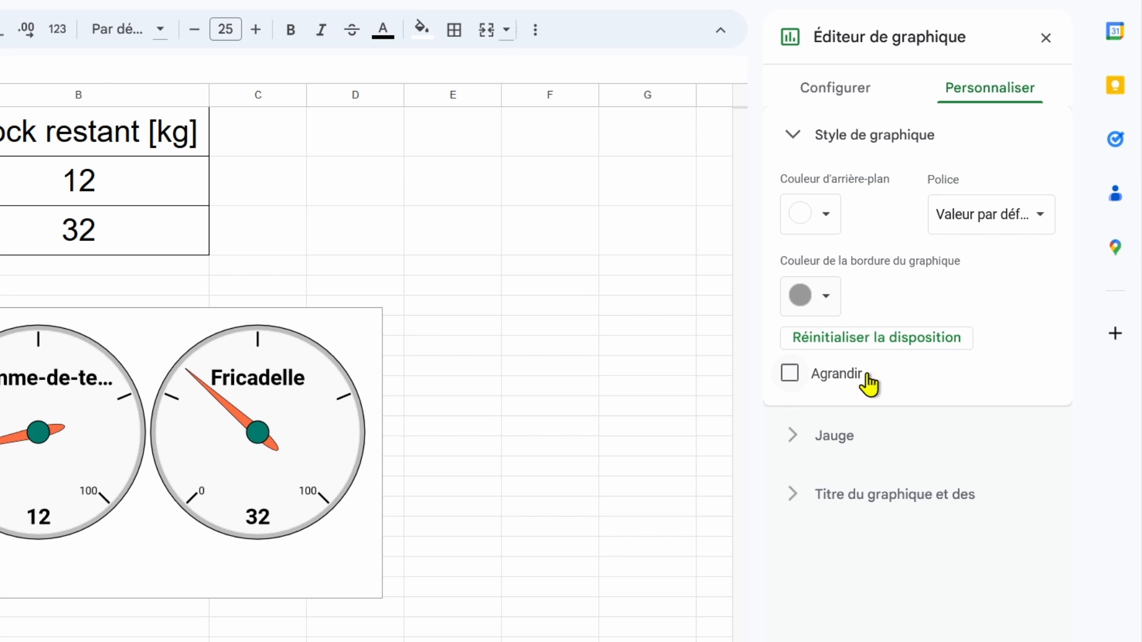
Step: In the gauge settings, color the first range red and set it from 0 to 25
left_click(801, 146)
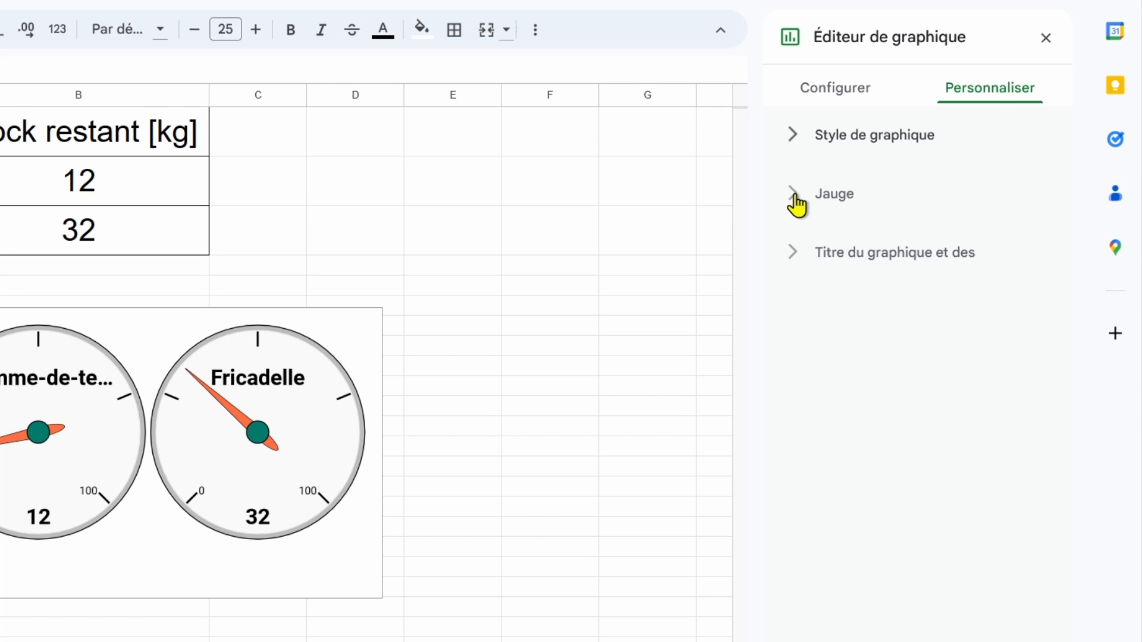
left_click(794, 196)
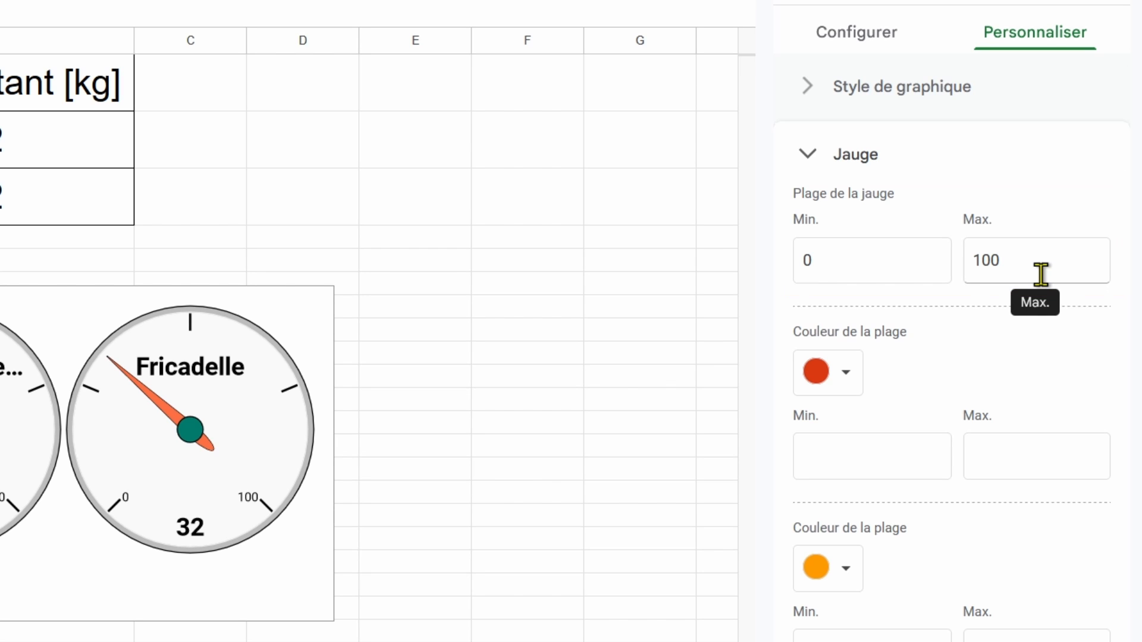
scroll(1041, 274, "down", 3)
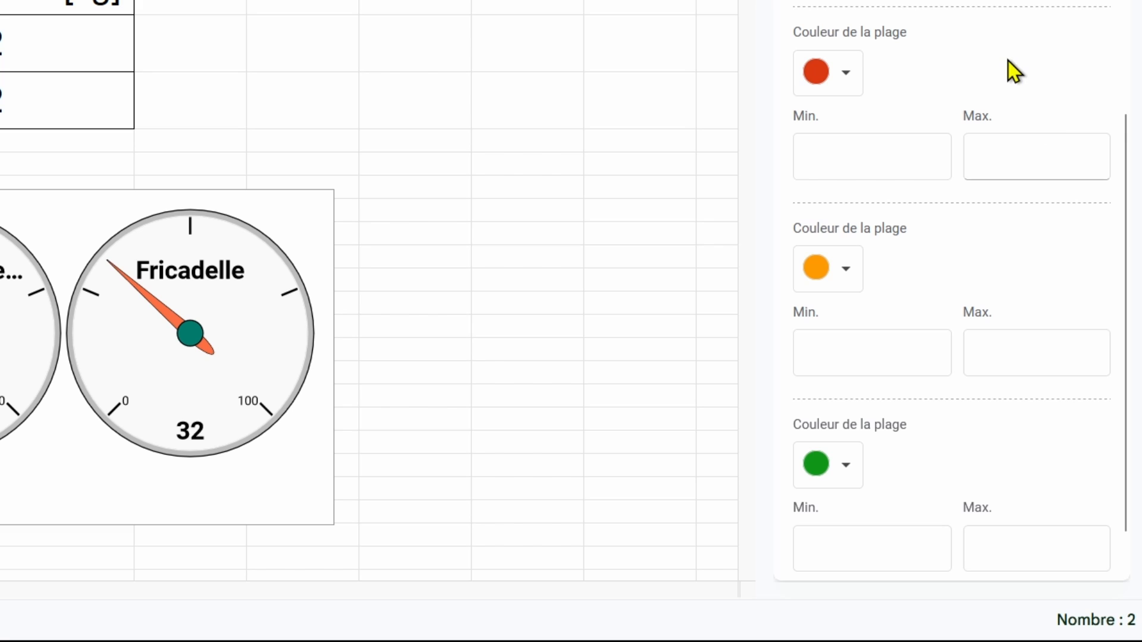
scroll(1000, 50, "up", 2)
scroll(1000, 128, "down", 2)
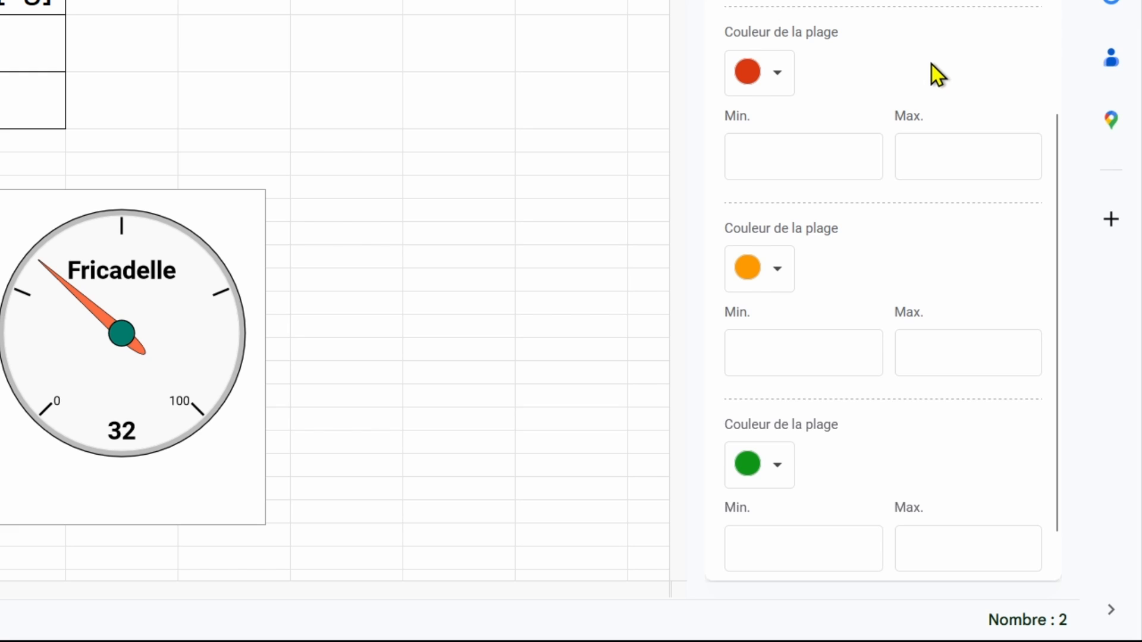
left_click(769, 74)
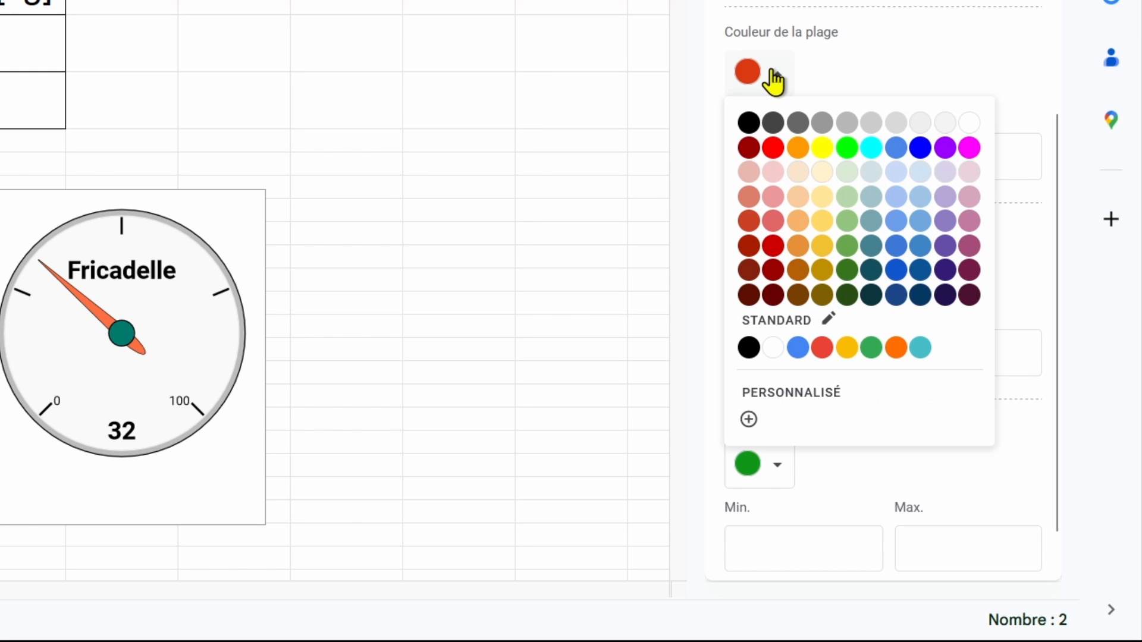
left_click(774, 147)
left_click(818, 160)
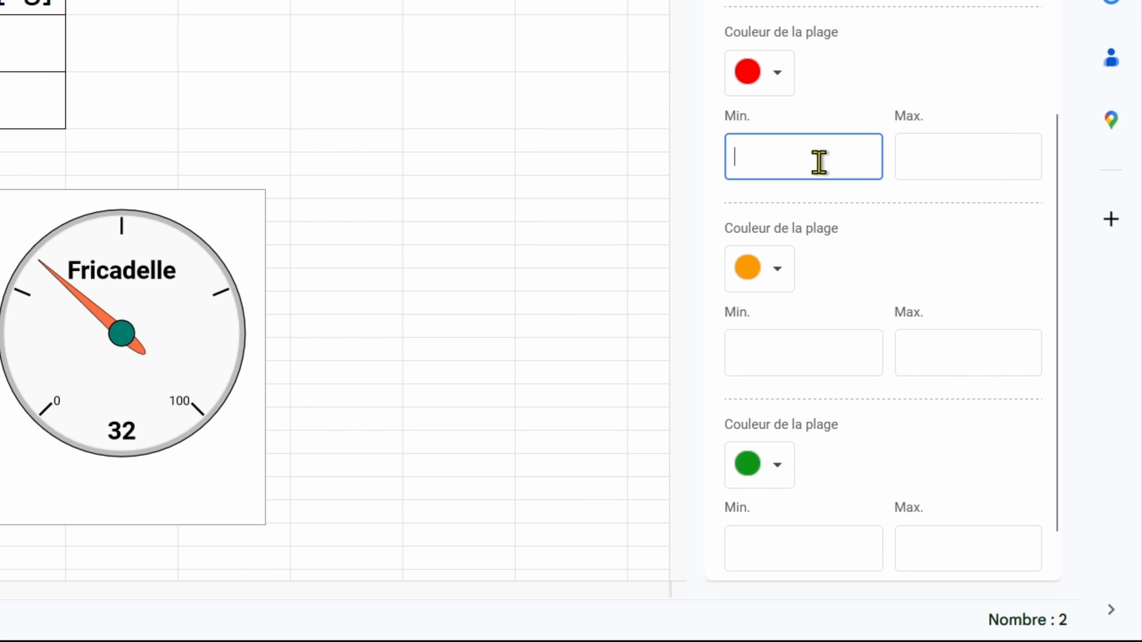
type("0")
left_click(946, 154)
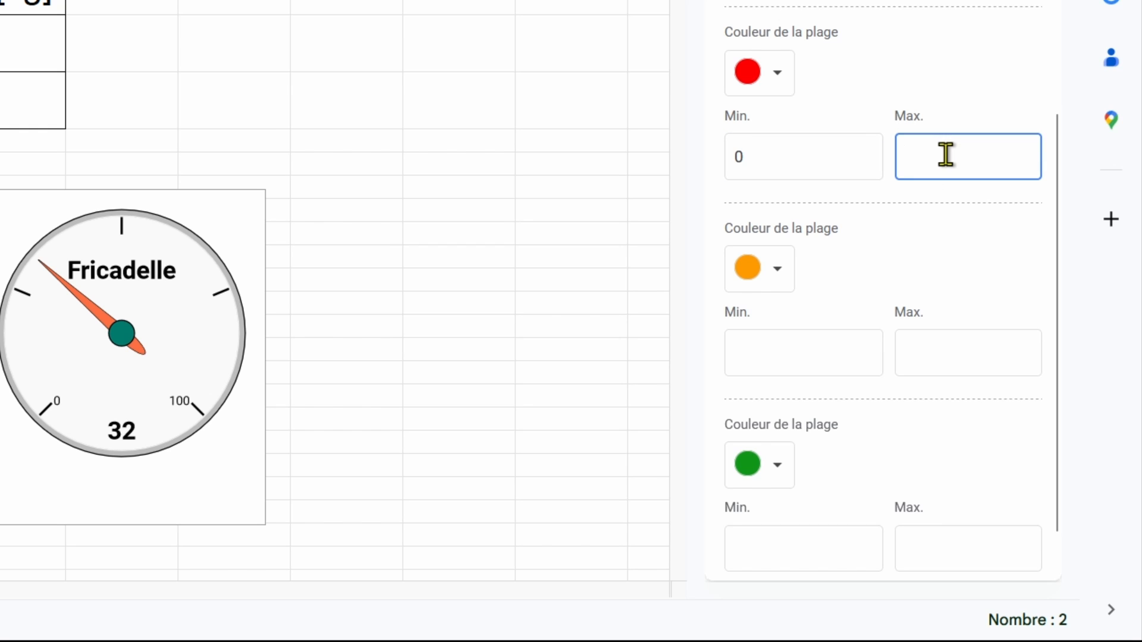
type("25")
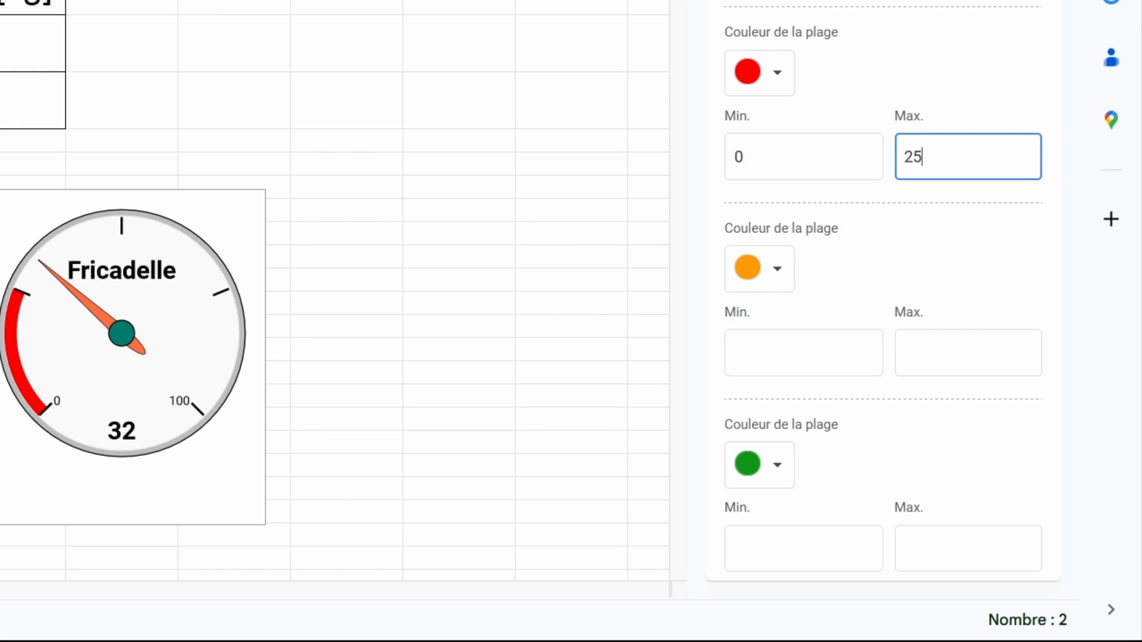
Step: Color the second gauge range orange and set it from 25 to 50
scroll(856, 194, "down", 1)
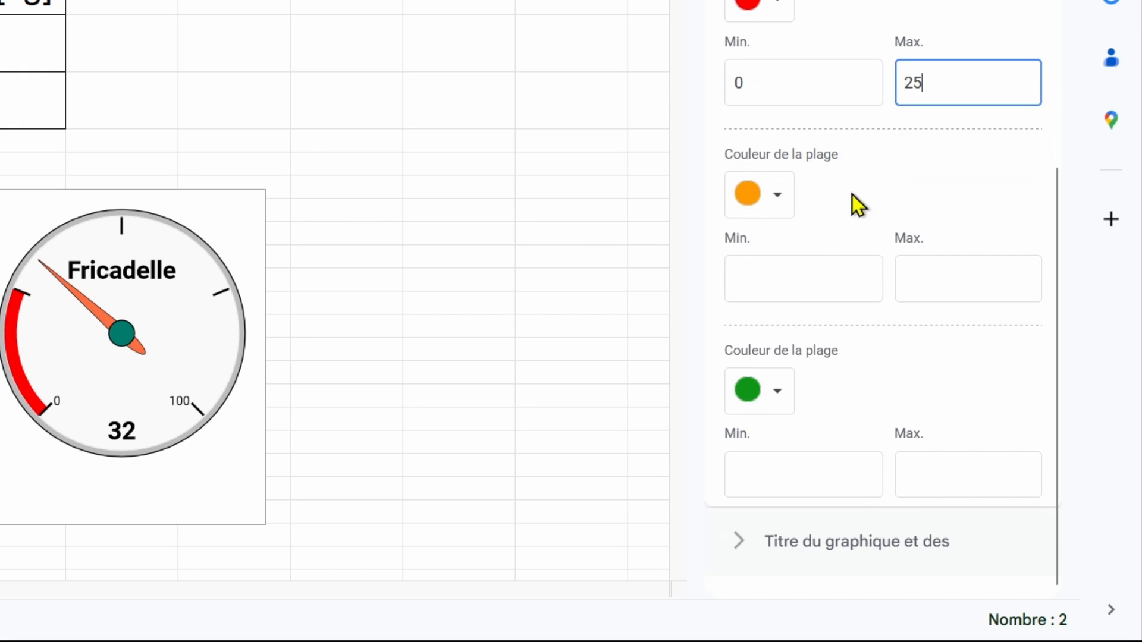
left_click(776, 205)
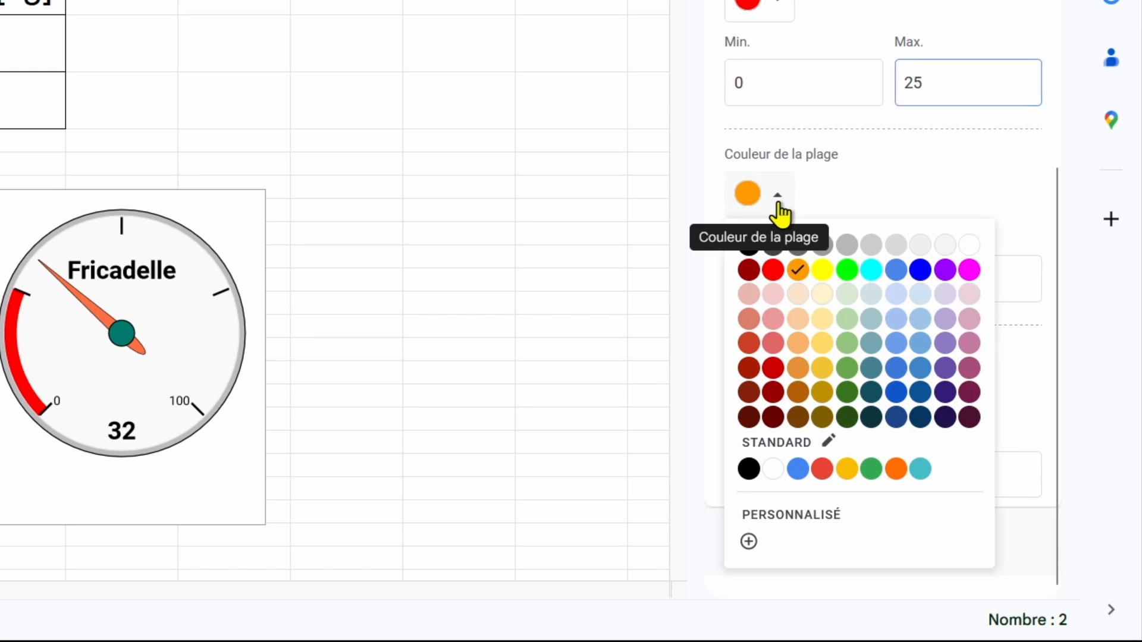
left_click(797, 275)
left_click(798, 282)
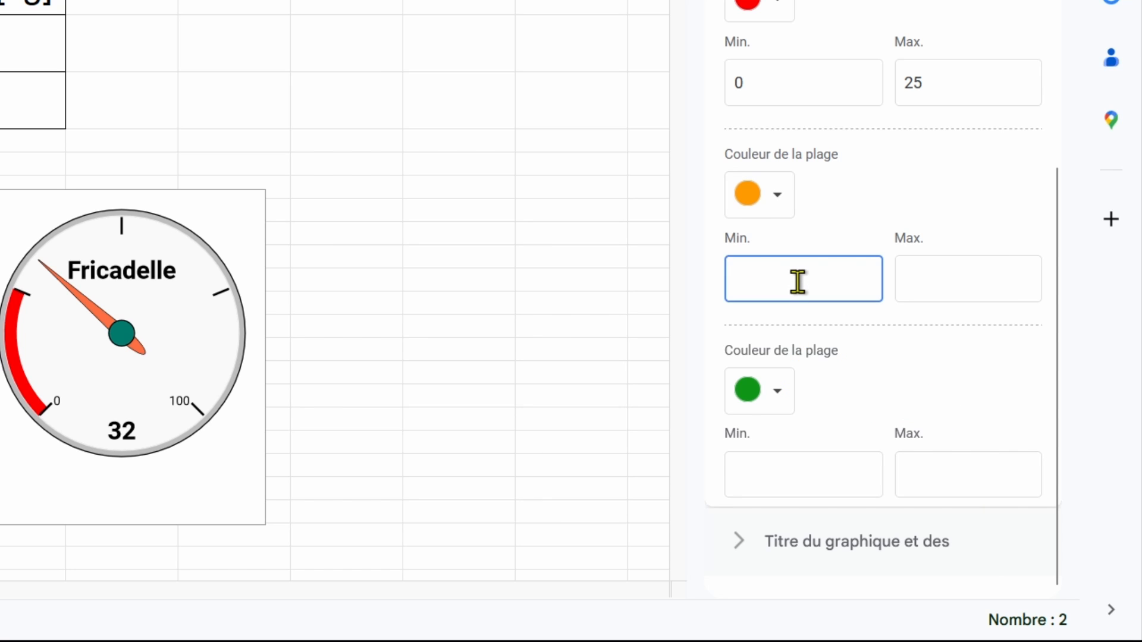
type("25")
left_click(933, 286)
type("50")
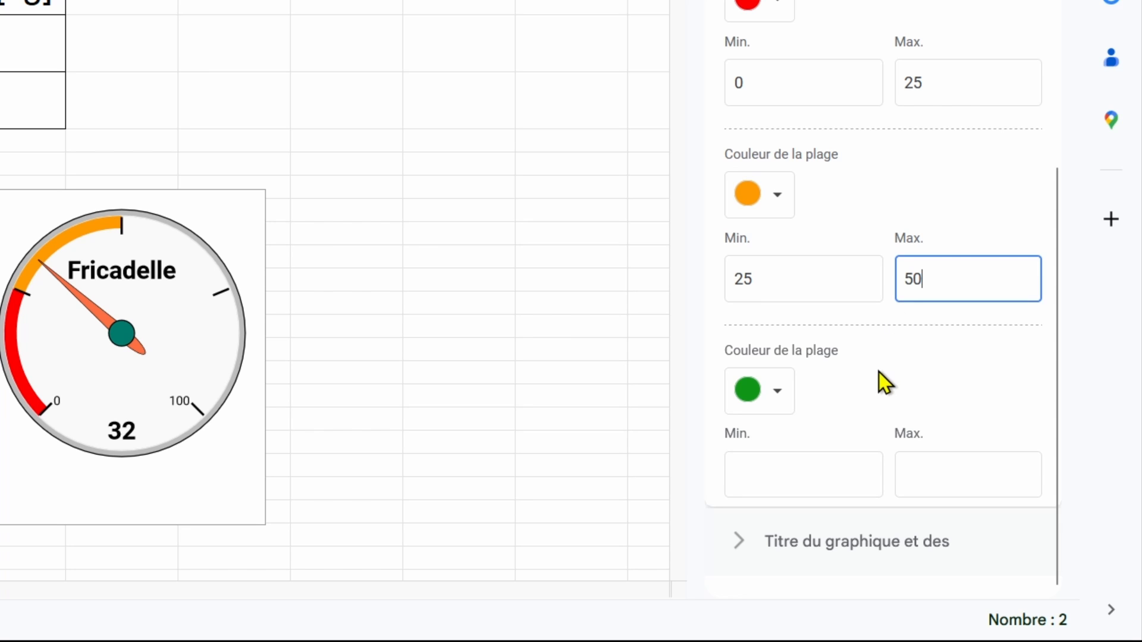
Step: Color the third gauge range bright green and set it from 50 to 100
left_click(778, 396)
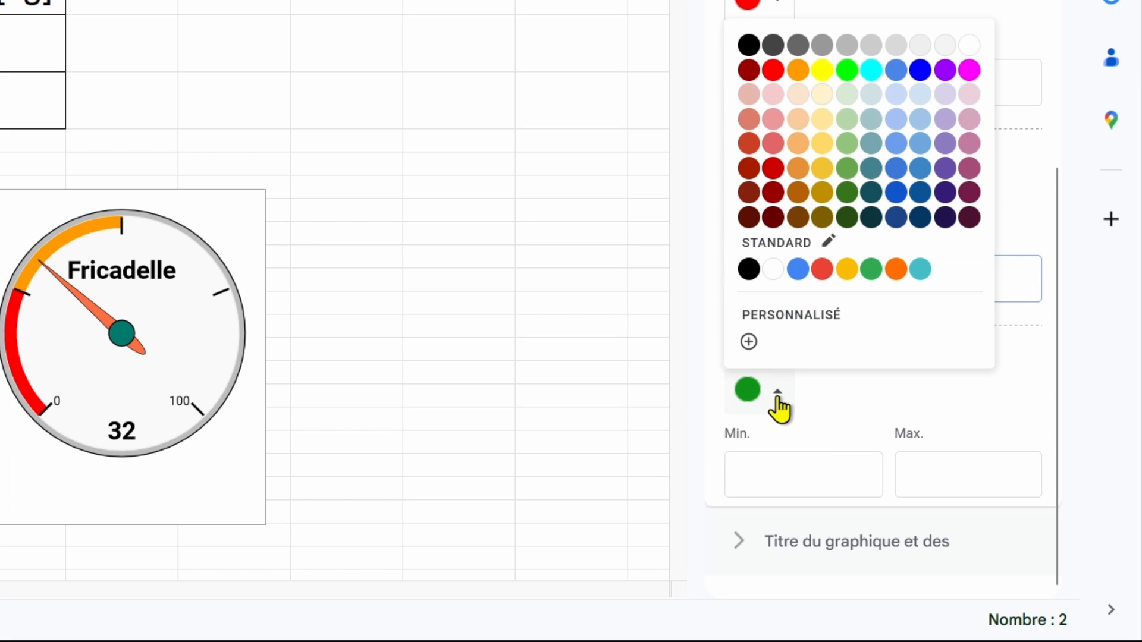
left_click(848, 72)
left_click(804, 476)
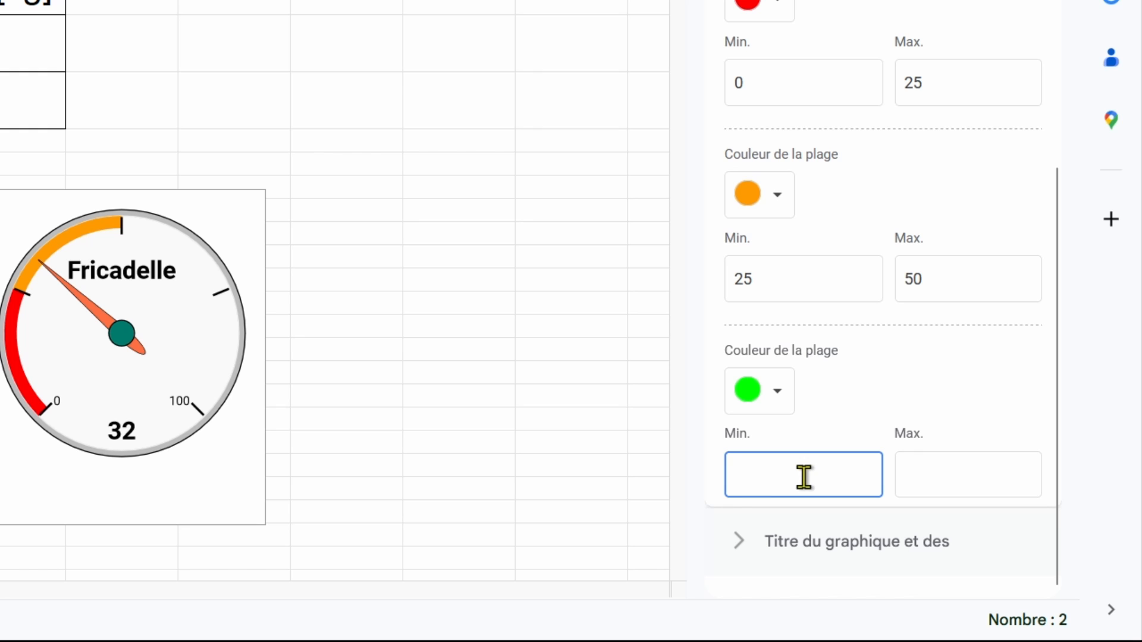
type("50")
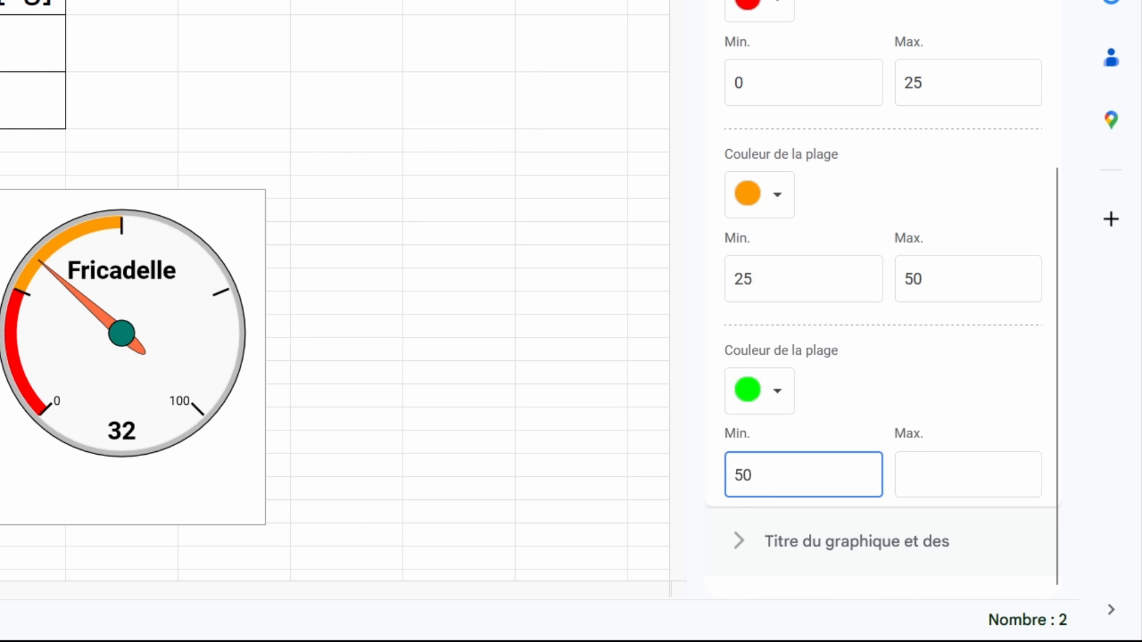
left_click(932, 470)
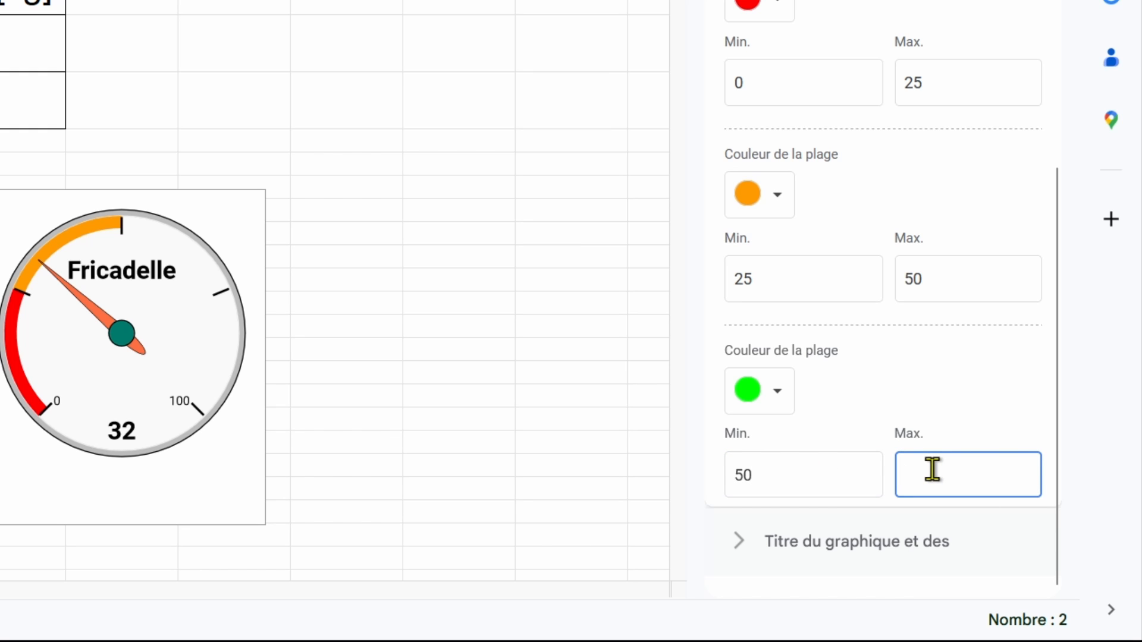
type("100")
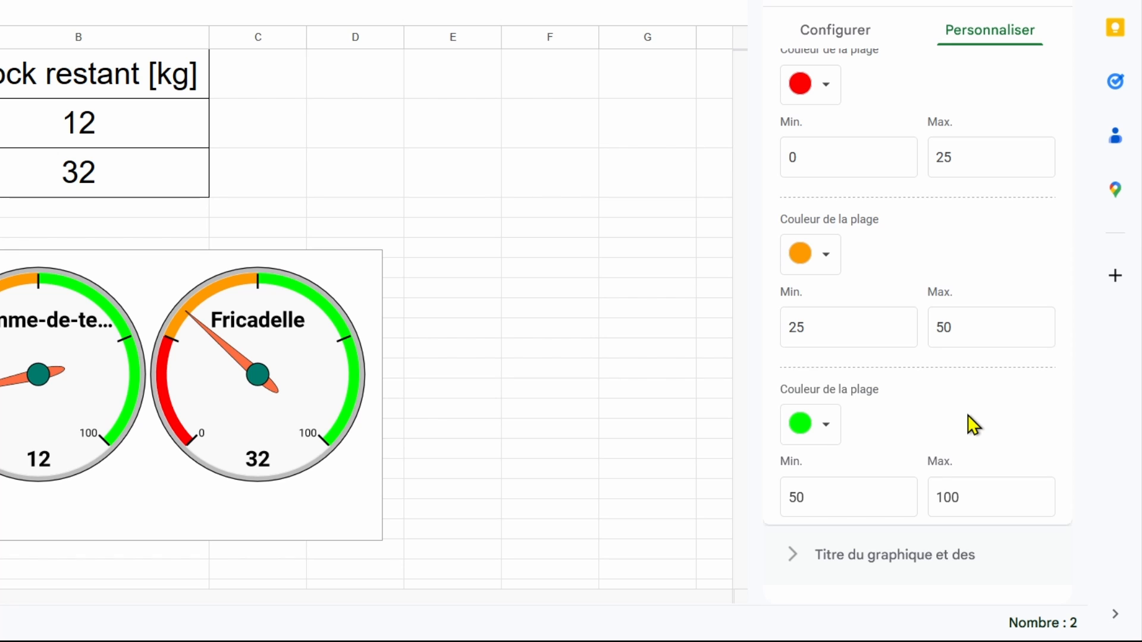
Step: Give the gauge chart the title "Stock"
scroll(958, 413, "up", 5)
left_click(796, 142)
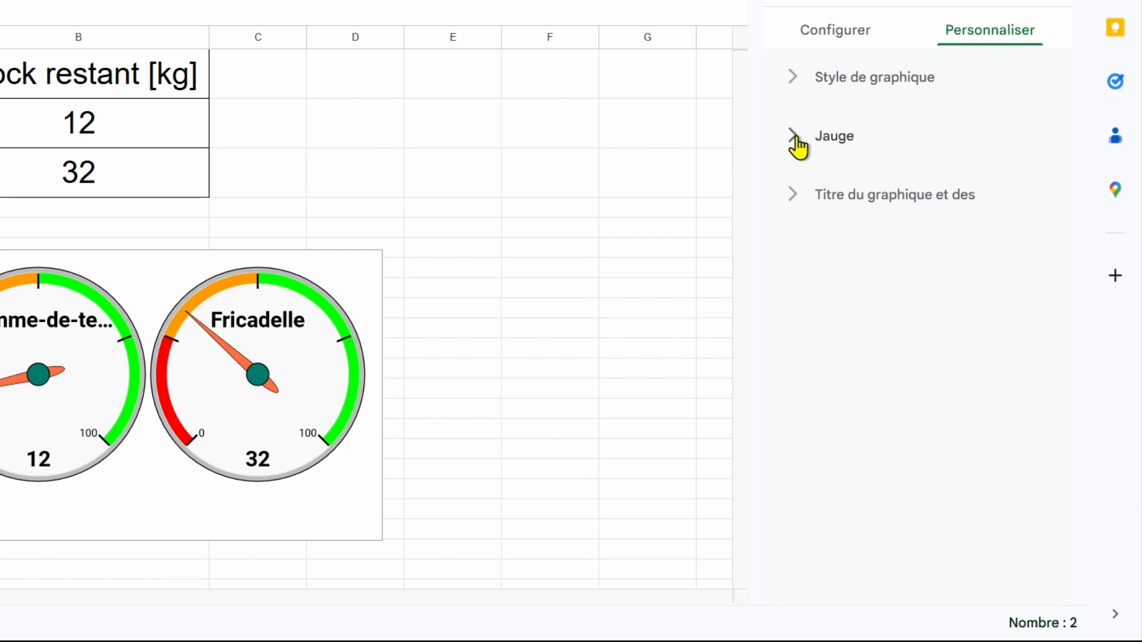
left_click(797, 205)
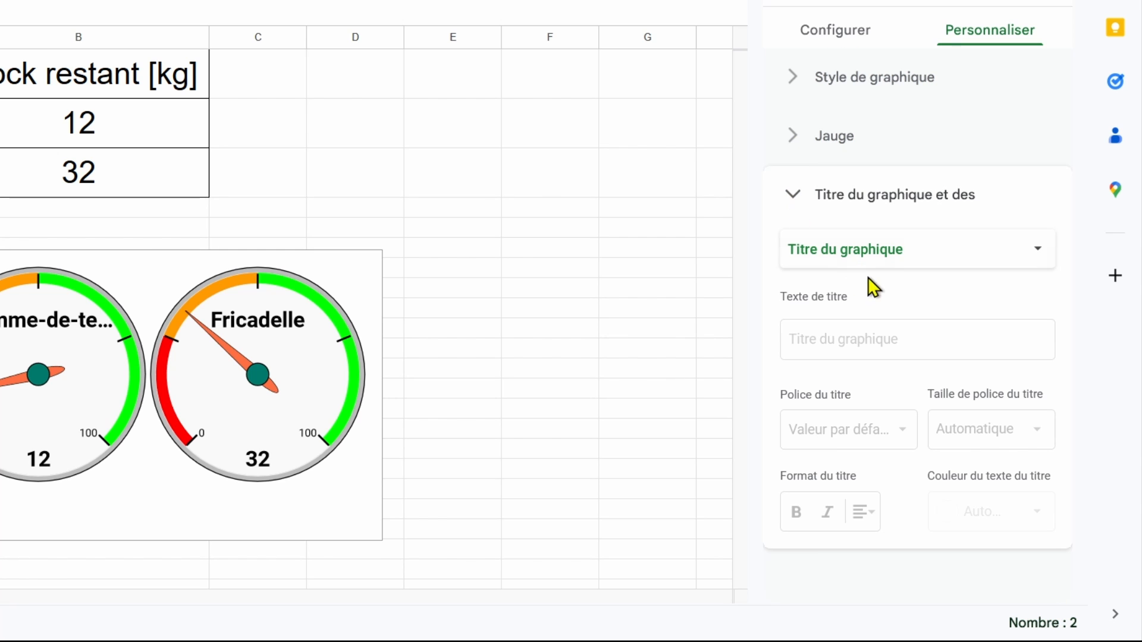
left_click(855, 327)
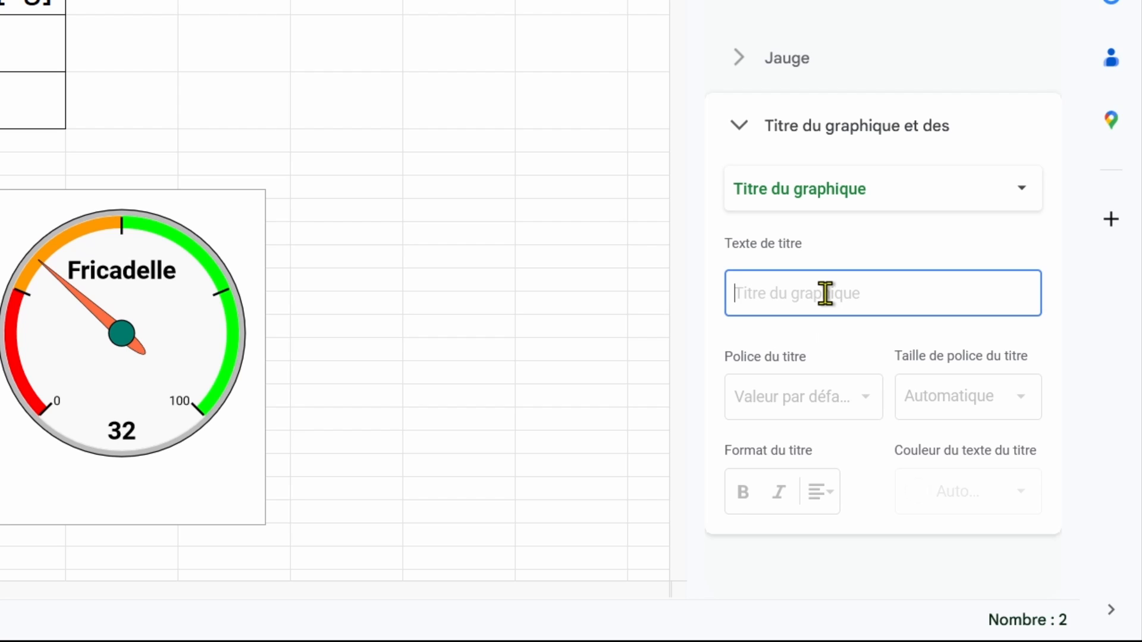
type("S")
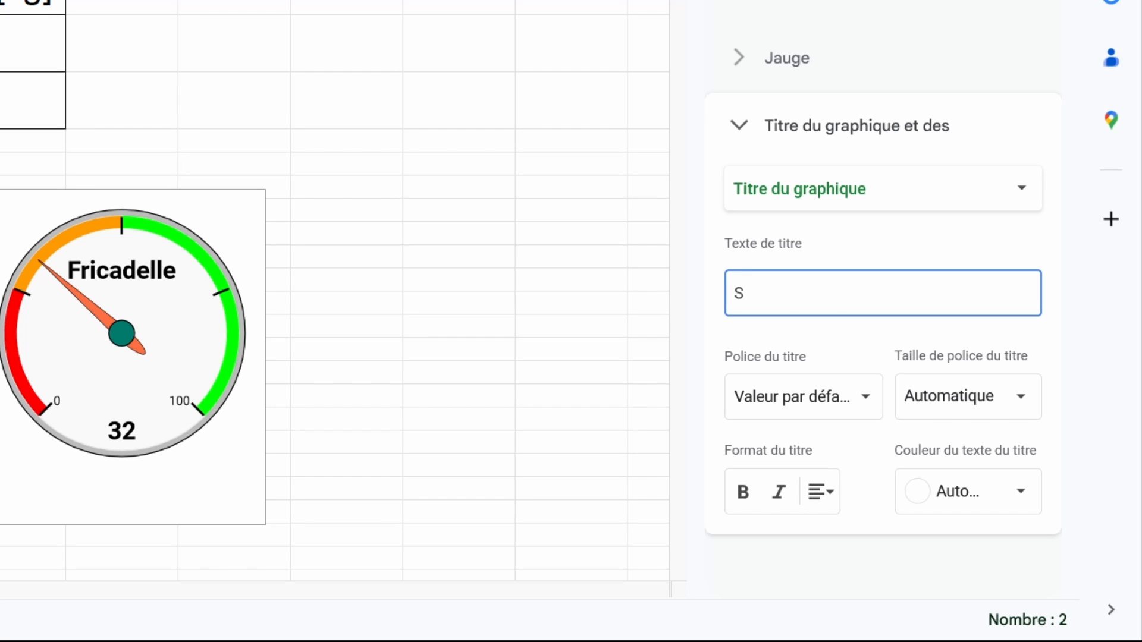
type("tock")
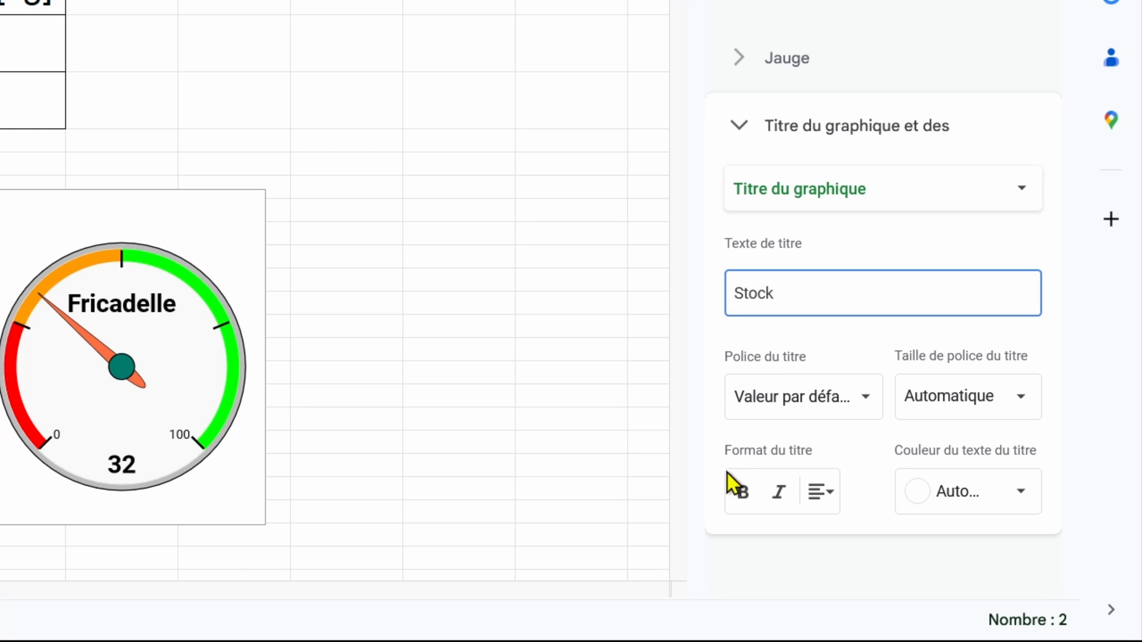
Step: Format the chart title as bold, size 30 and blue, and close the chart editor
left_click(742, 497)
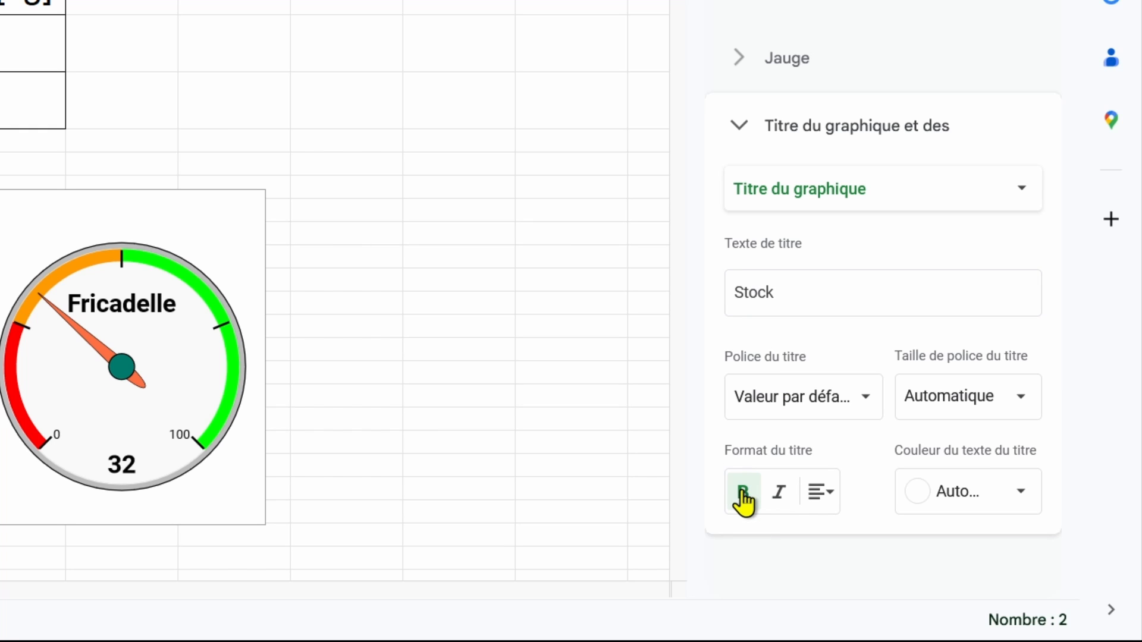
left_click(1021, 410)
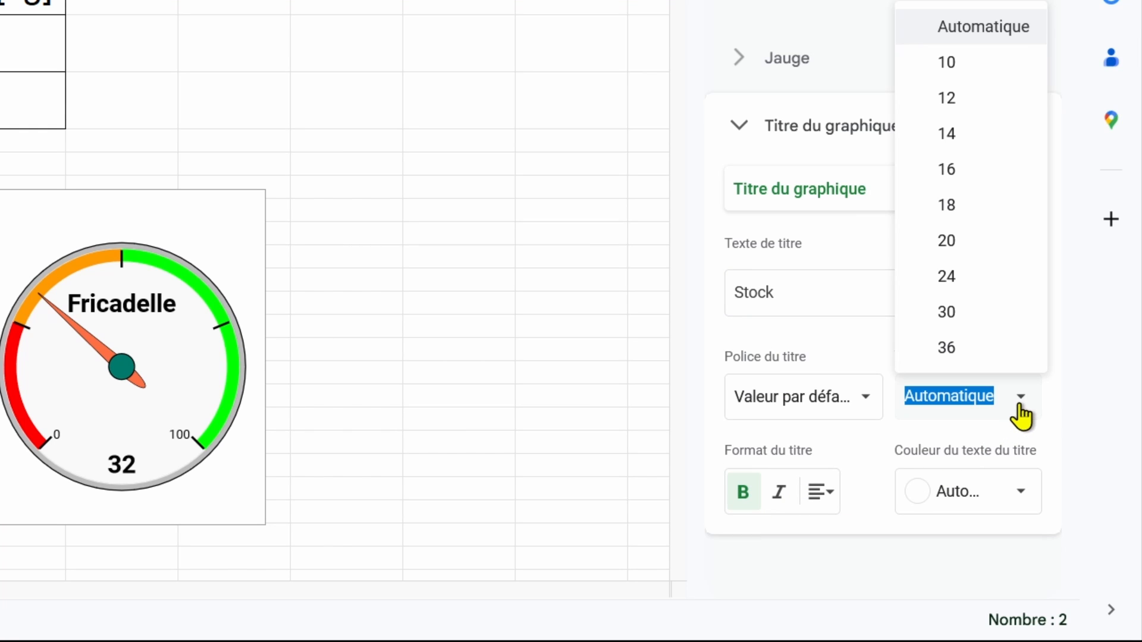
left_click(986, 278)
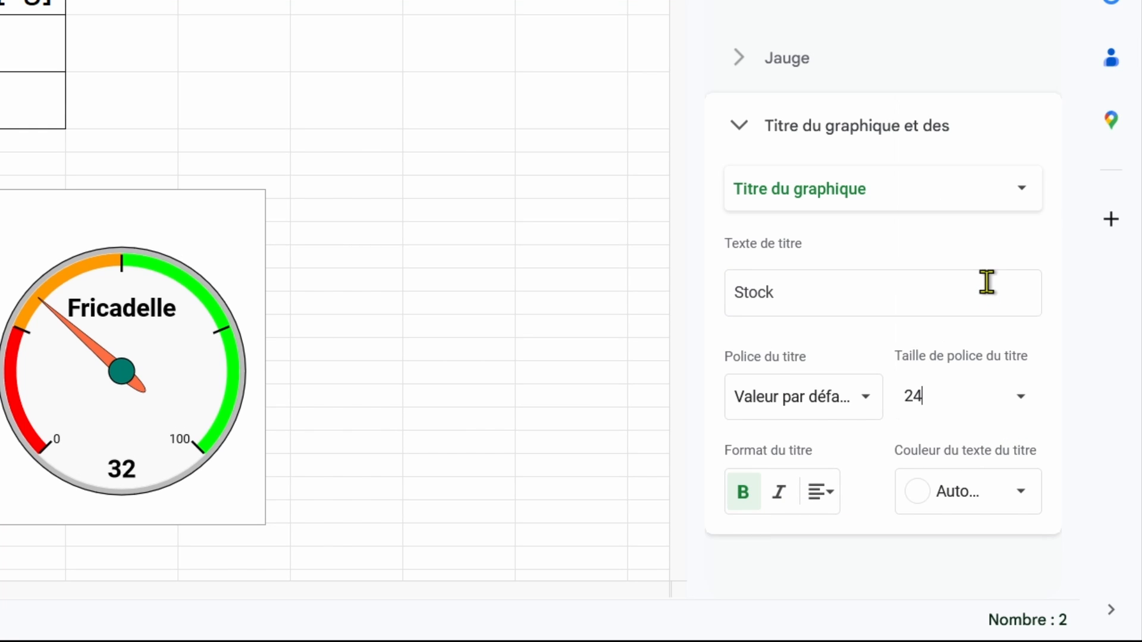
left_click(1021, 411)
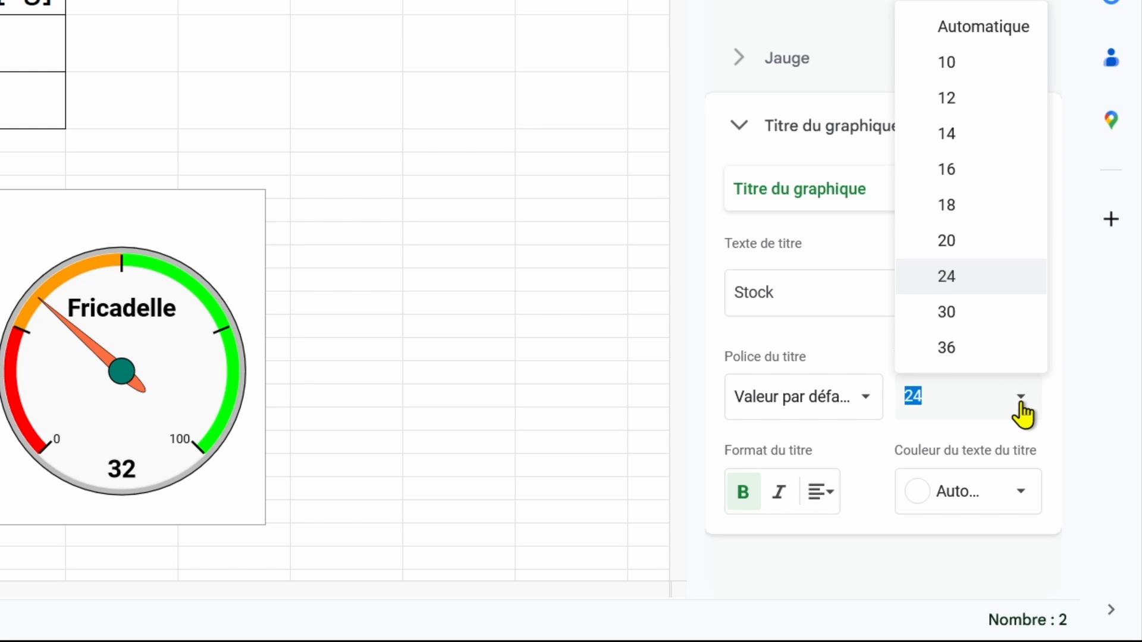
left_click(976, 326)
left_click(1019, 495)
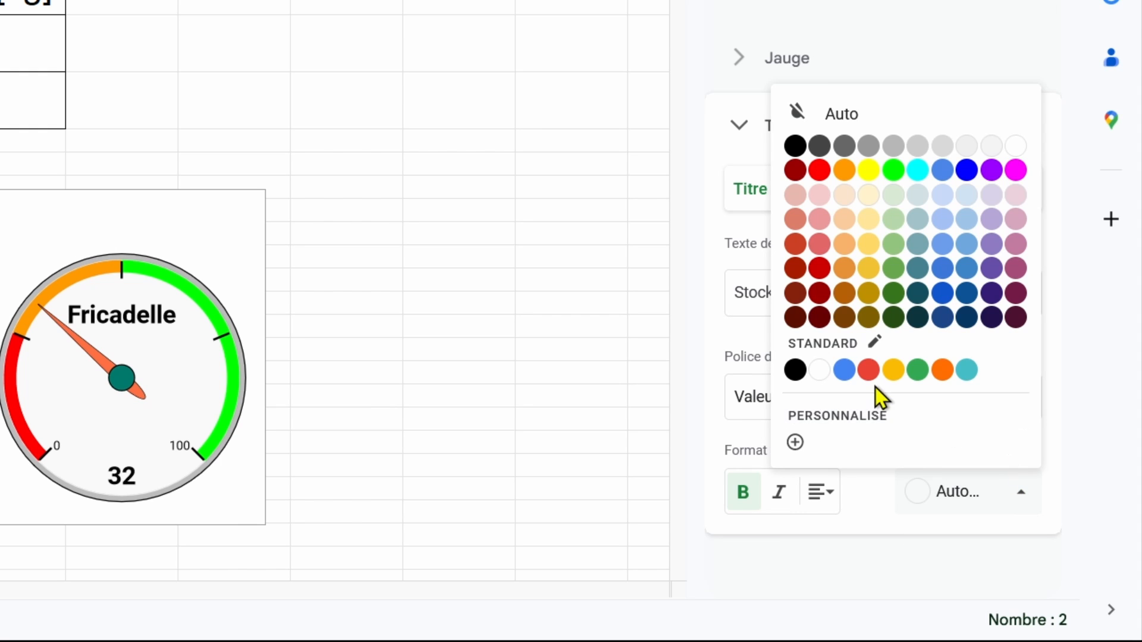
left_click(975, 169)
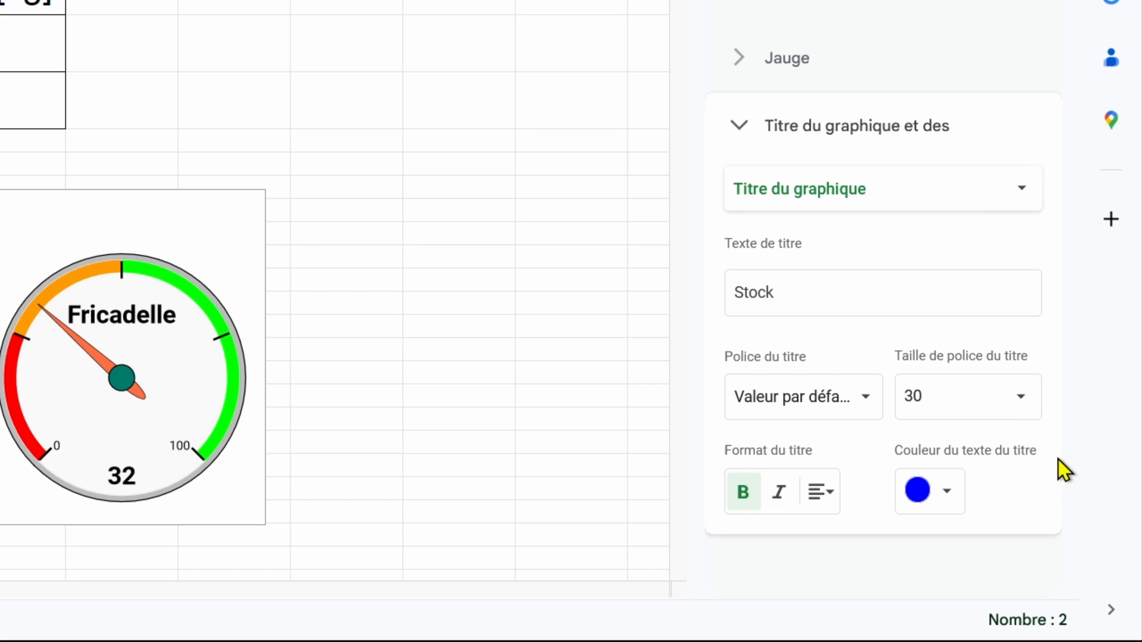
left_click(1058, 84)
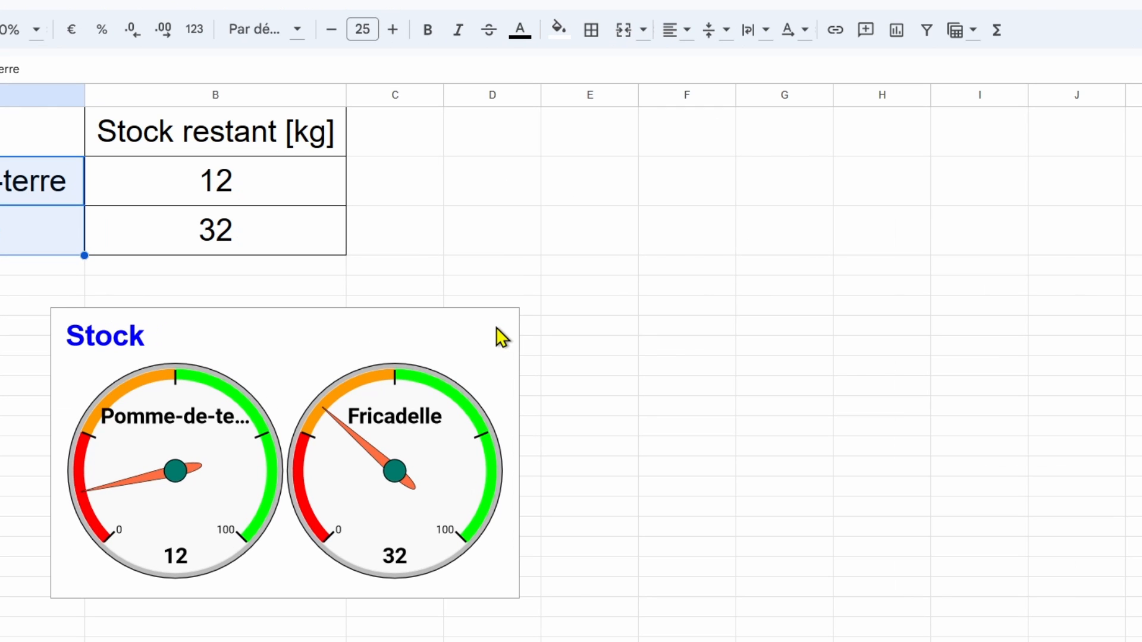
Step: Enlarge the gauge chart and move it beside the stock table, over about columns D to I, then deselect it
left_click(397, 329)
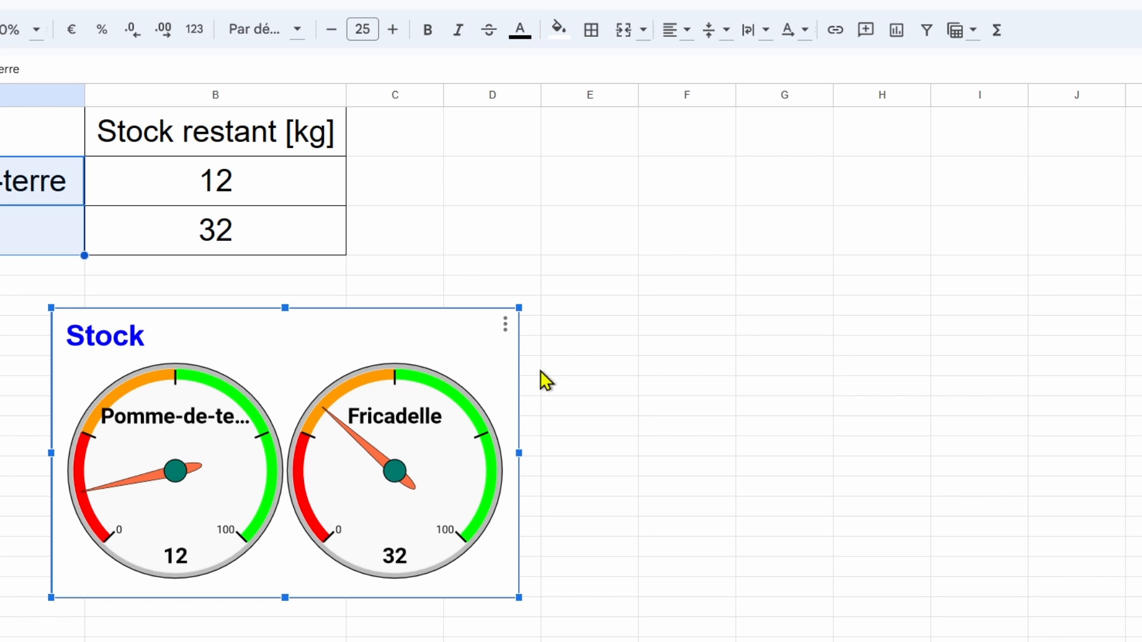
left_click_drag(522, 304, 673, 235)
left_click_drag(454, 252, 833, 198)
left_click(327, 408)
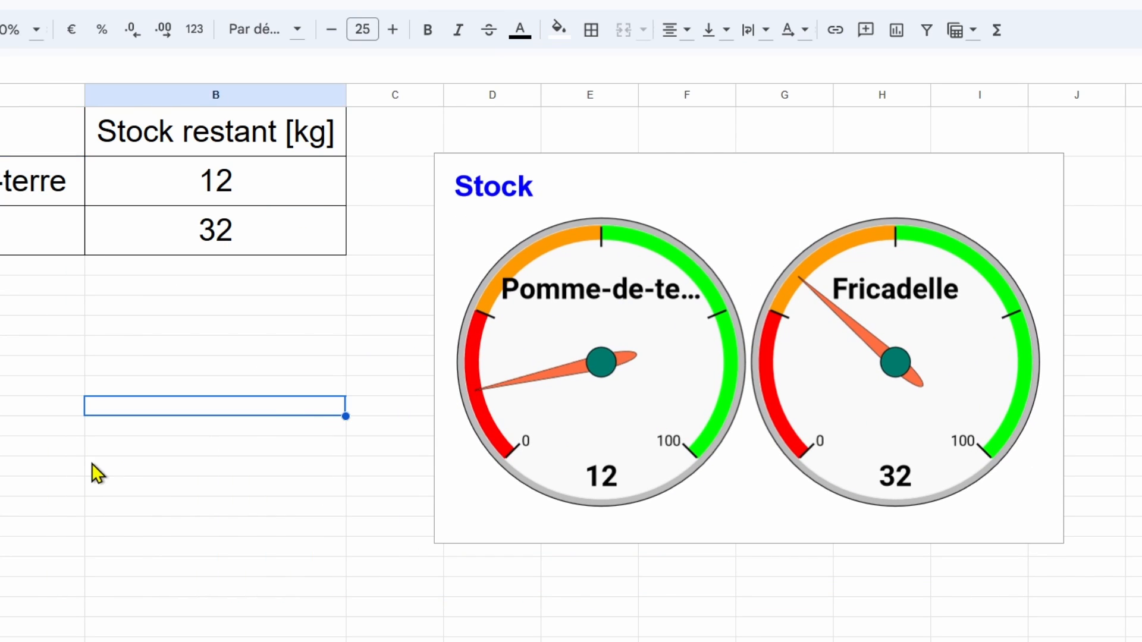